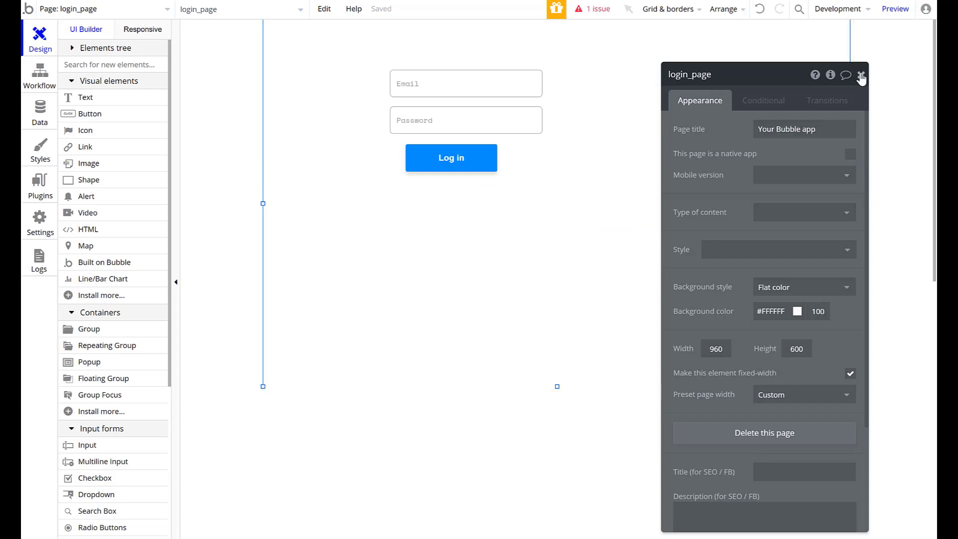
left_click(861, 75)
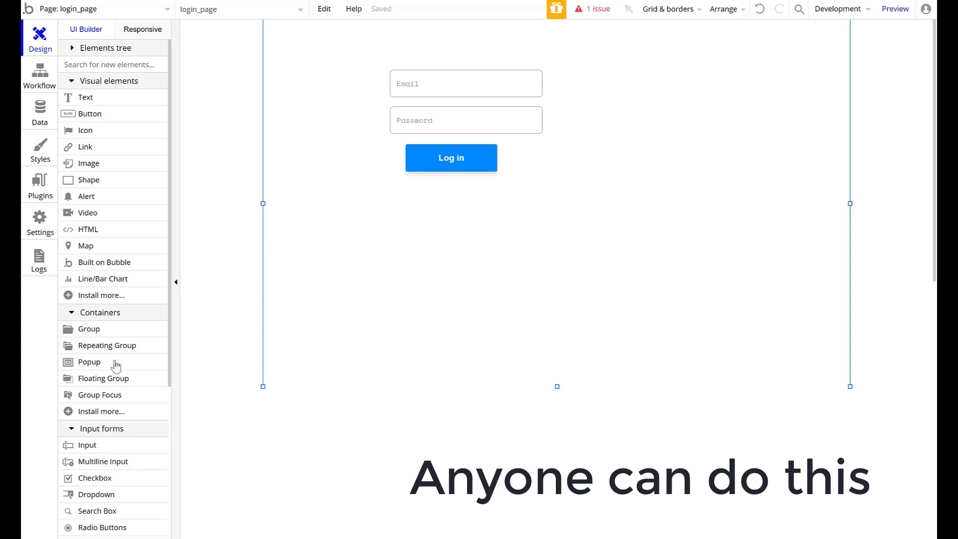
scroll(100, 370, "down", 5)
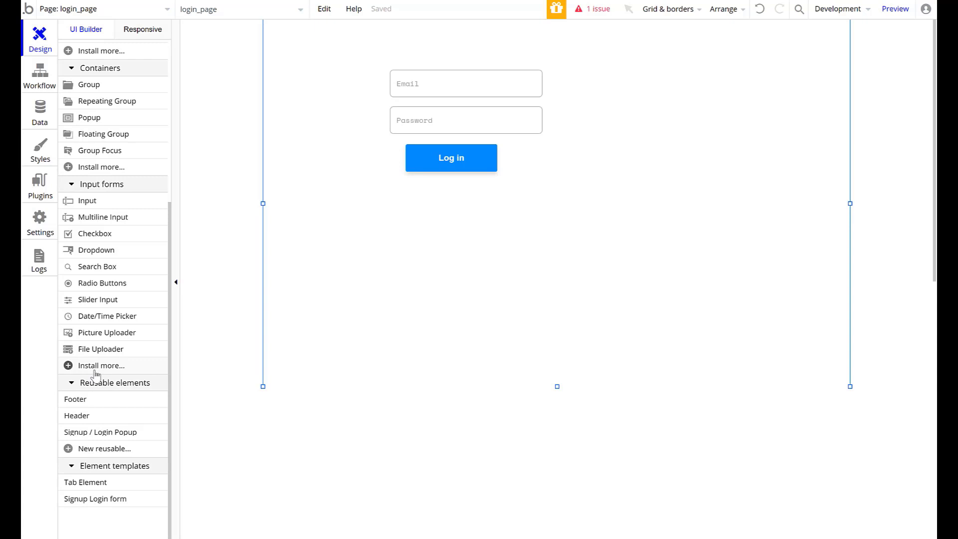
scroll(95, 374, "up", 5)
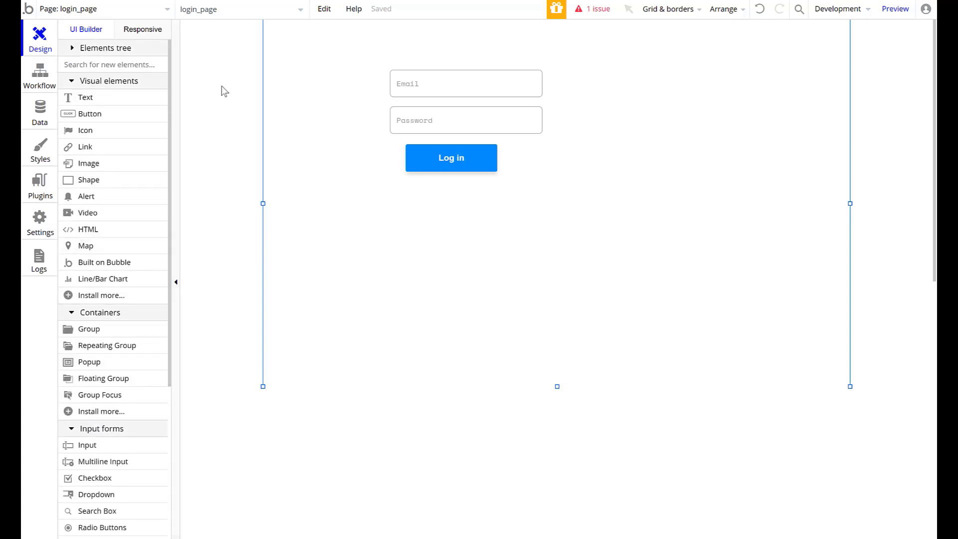
scroll(225, 165, "down", 3)
scroll(214, 282, "up", 3)
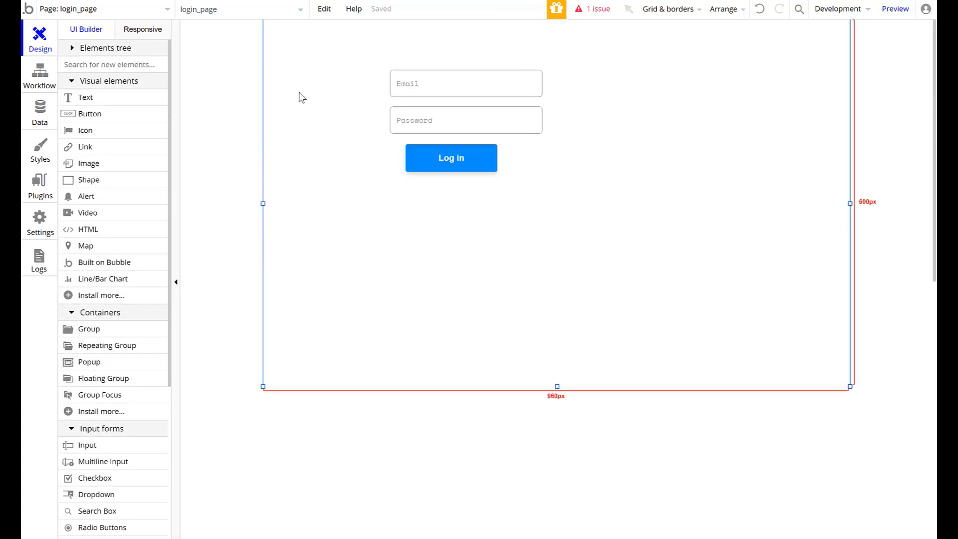
left_click_drag(298, 38, 830, 74)
left_click(307, 194)
left_click_drag(287, 28, 378, 390)
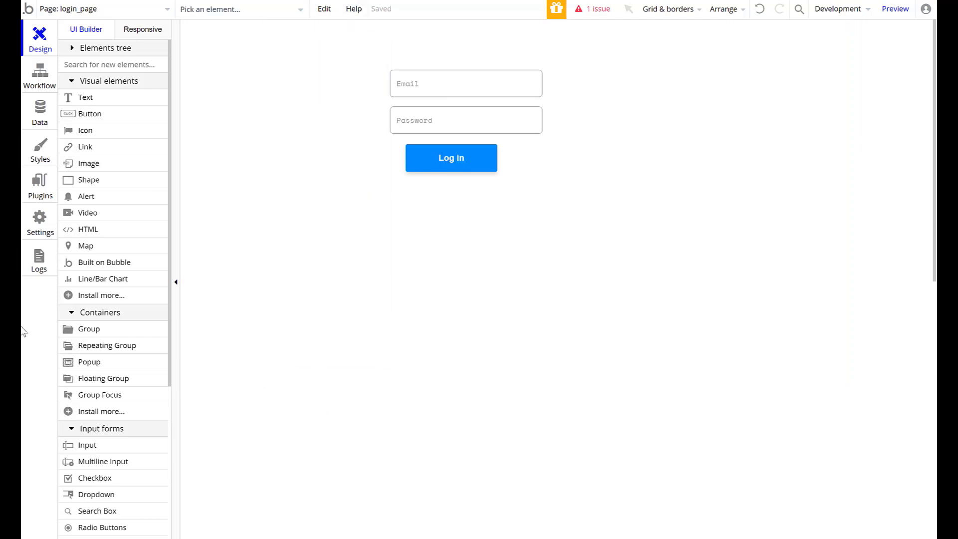
- Create a new reusable element named Side Bar and resize it to about 238 by 770 px
scroll(100, 345, "down", 4)
scroll(120, 353, "down", 2)
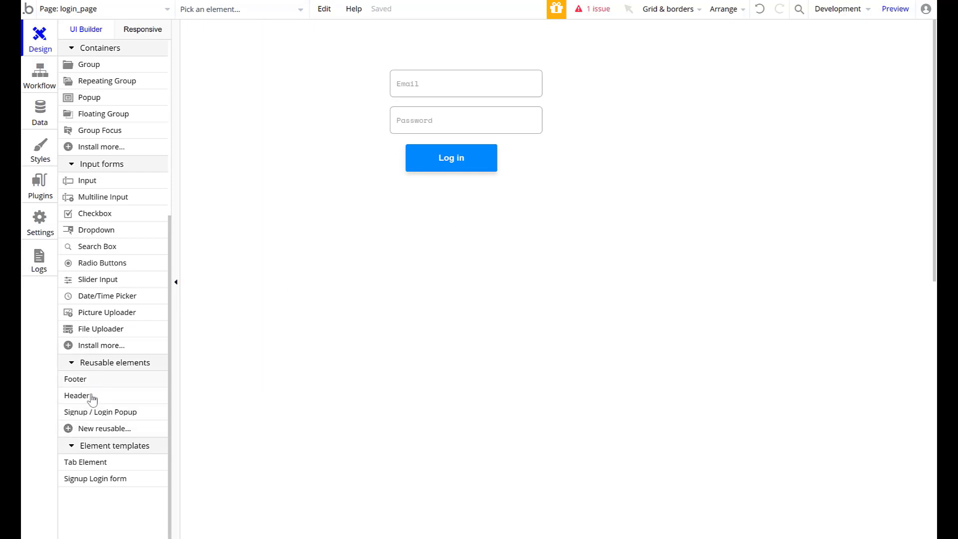
left_click(69, 430)
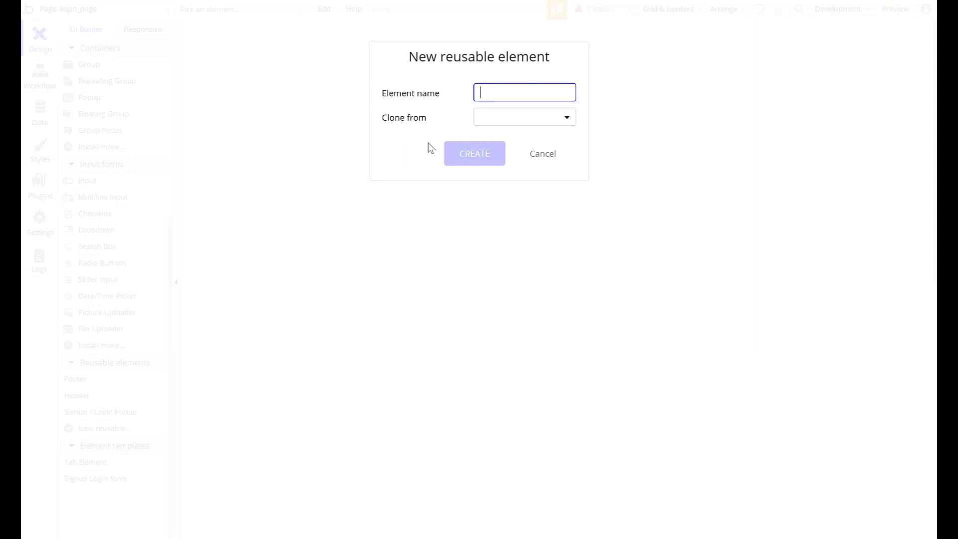
type("Side Bar")
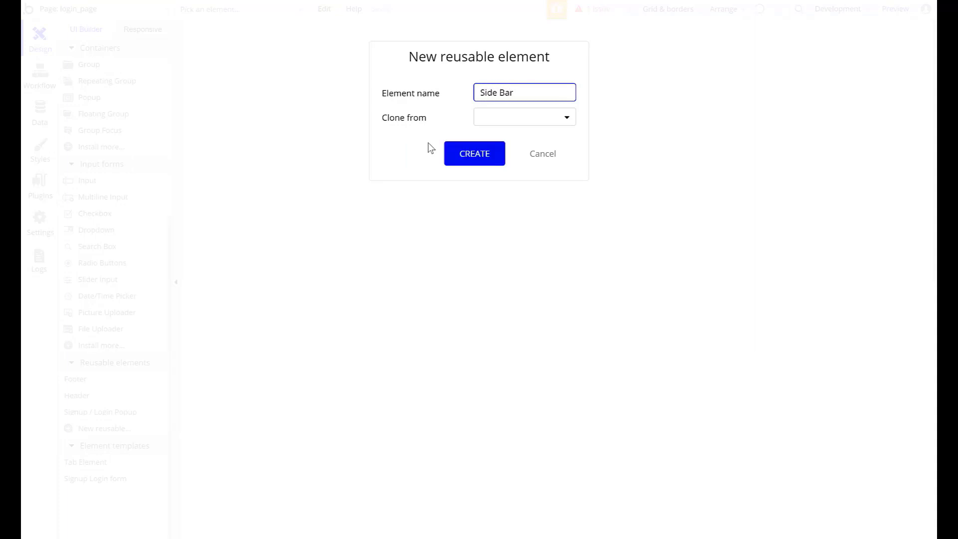
left_click(499, 156)
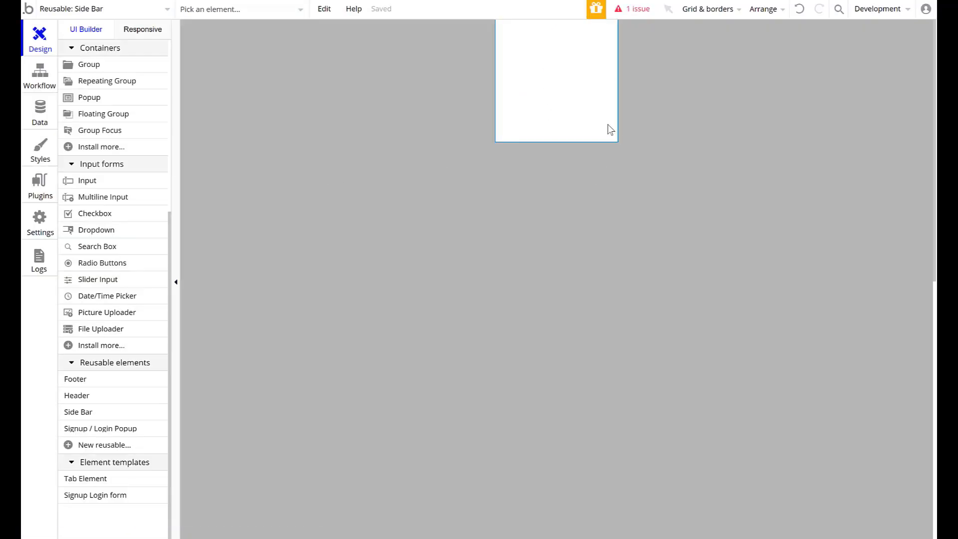
left_click_drag(617, 142, 629, 490)
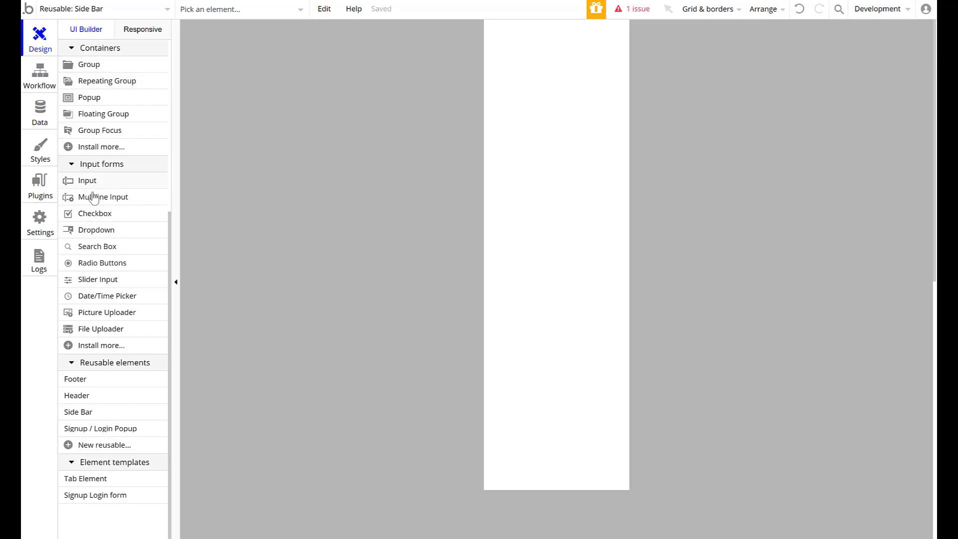
- Draw two stacked buttons near the top of the Side Bar, about 134 by 51 px and 150 by 45 px
scroll(103, 164, "up", 5)
left_click(98, 116)
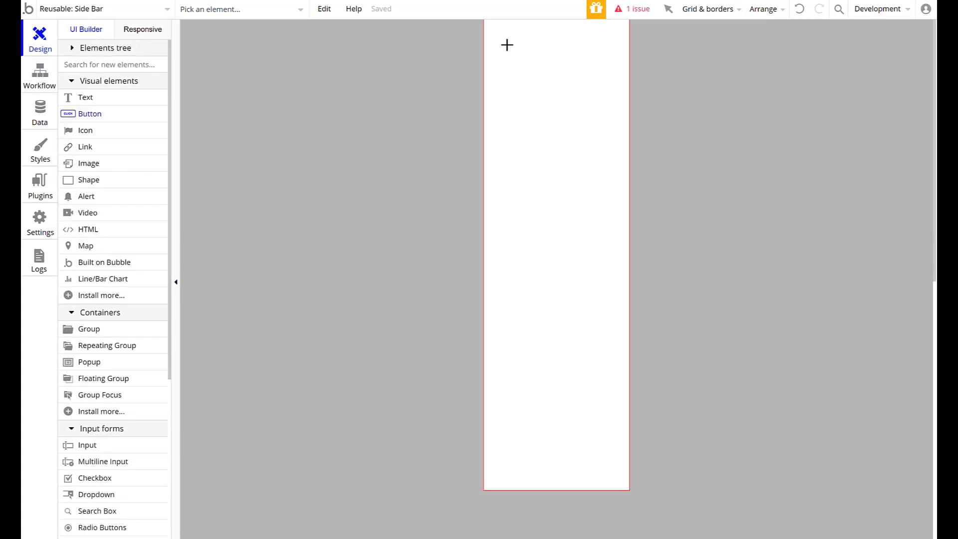
mouse_move(509, 40)
left_mouse_down()
mouse_move(525, 82)
mouse_move(592, 73)
left_mouse_up()
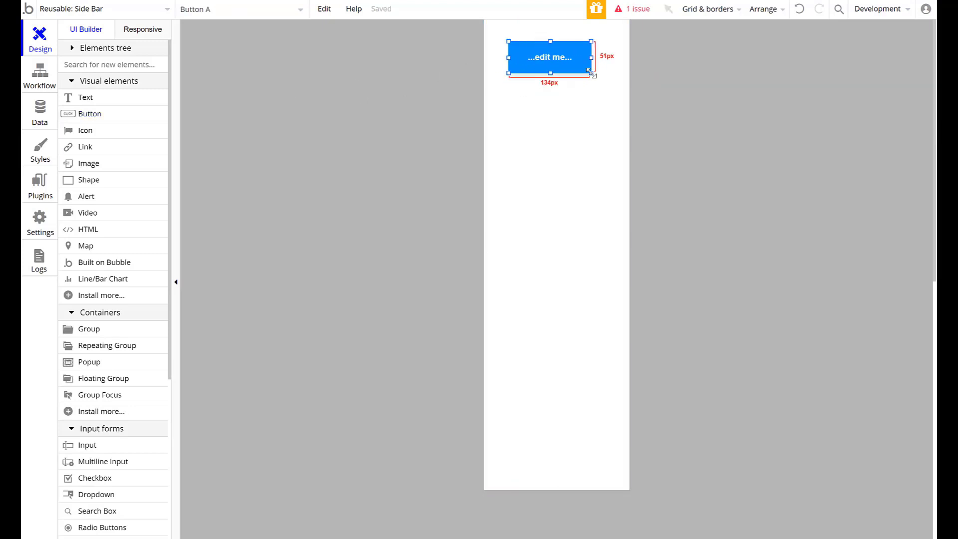
left_click(84, 113)
left_click_drag(508, 92, 602, 120)
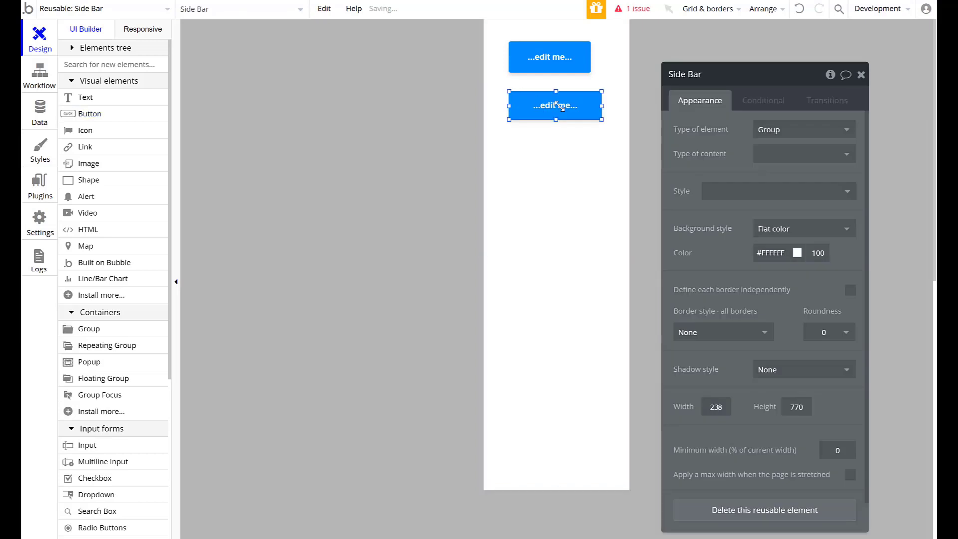
- Resize the upper button to 150 by 45 px and align it with the button below at X 36
left_click(559, 61)
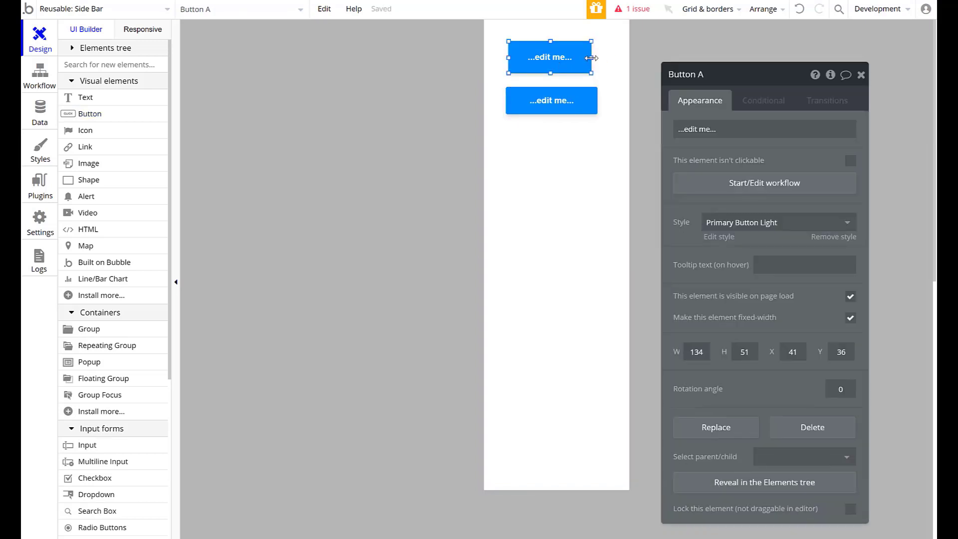
left_click_drag(591, 58, 552, 69)
left_click(571, 100)
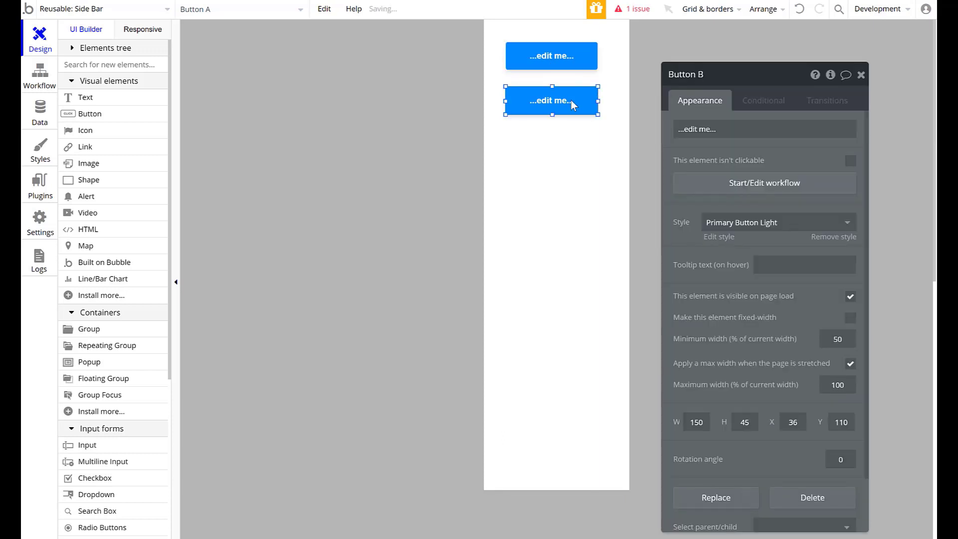
left_click(553, 143)
- Add two more 150 by 45 px buttons below the existing pair, aligned with them at X 36
left_click(116, 115)
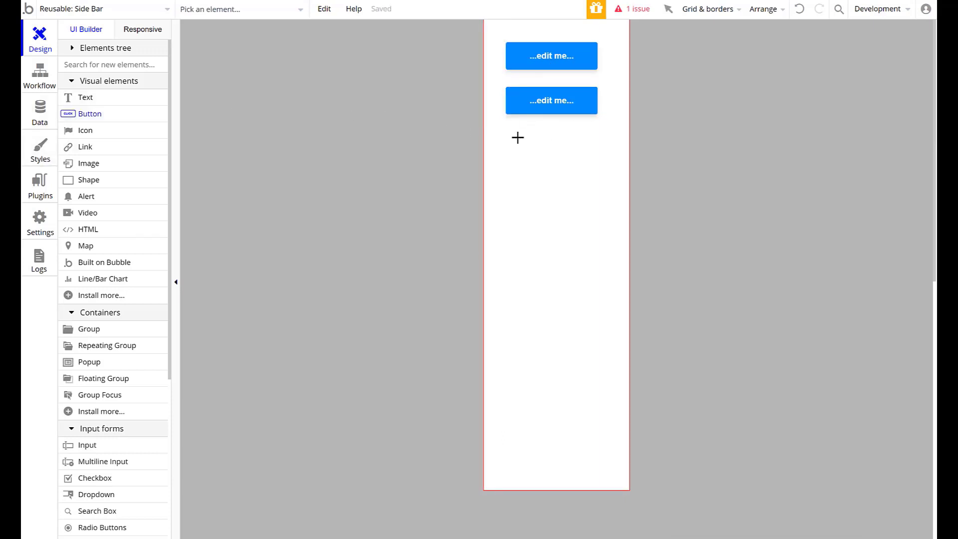
left_click(519, 138)
left_click_drag(546, 147, 533, 138)
left_click(96, 114)
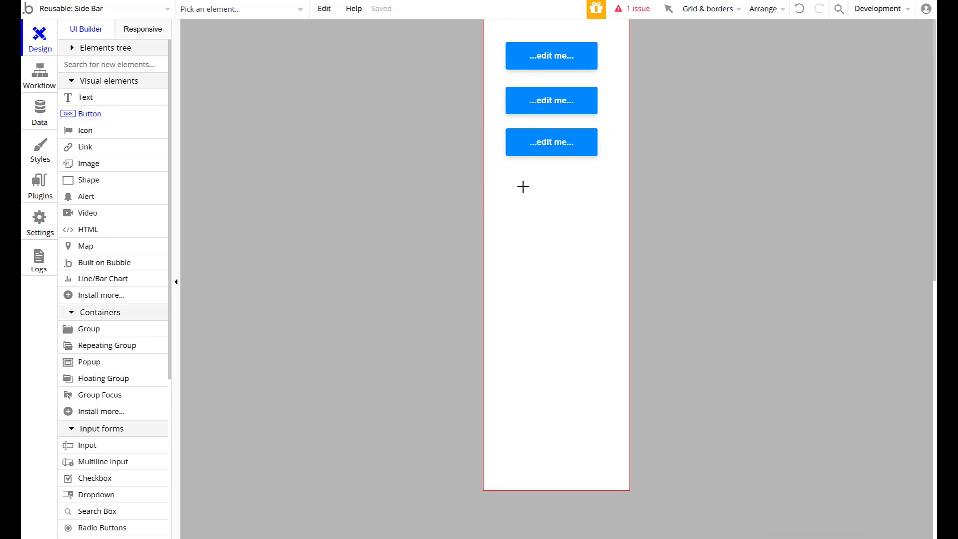
left_click(522, 186)
left_click_drag(554, 199, 553, 190)
left_click(611, 299)
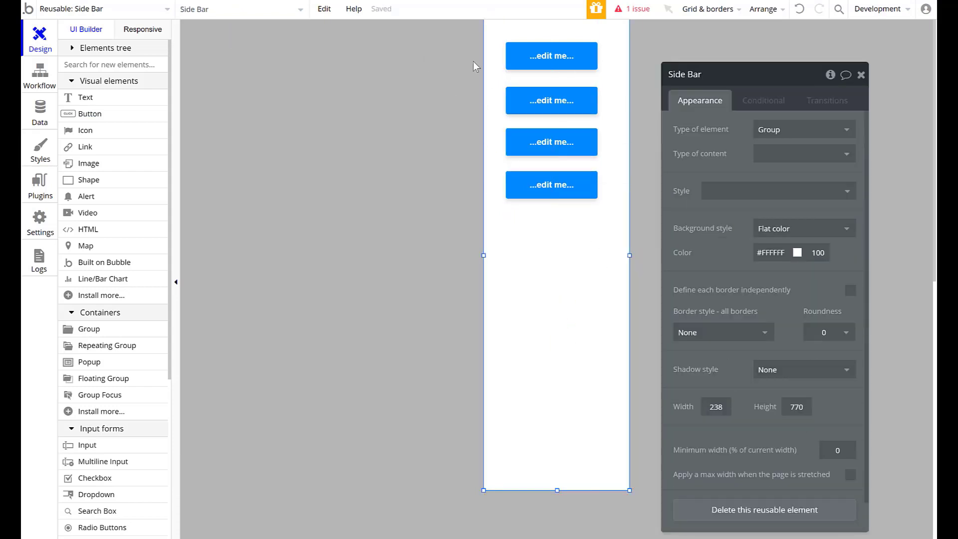
- Label the first button Dashboard and the second button Enter data
left_click(537, 59)
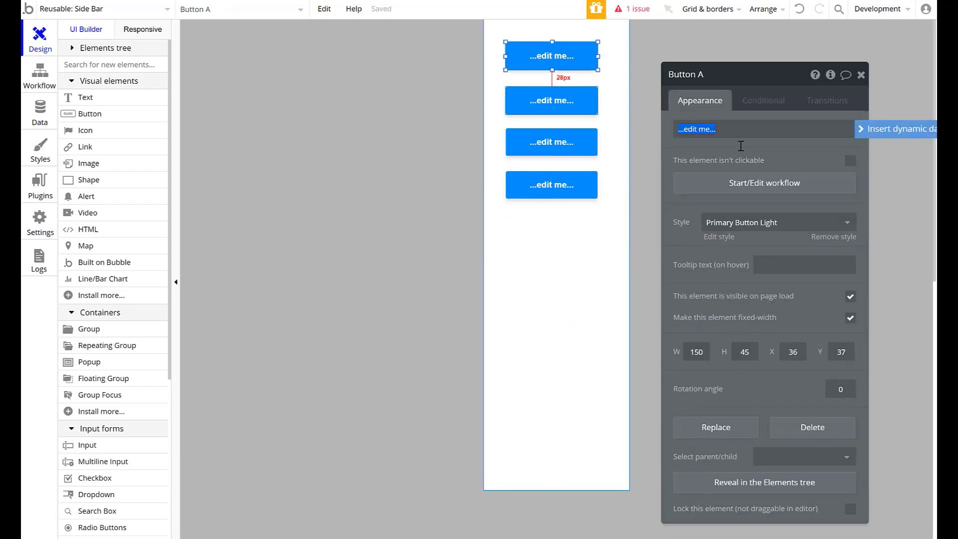
type("Dashboard")
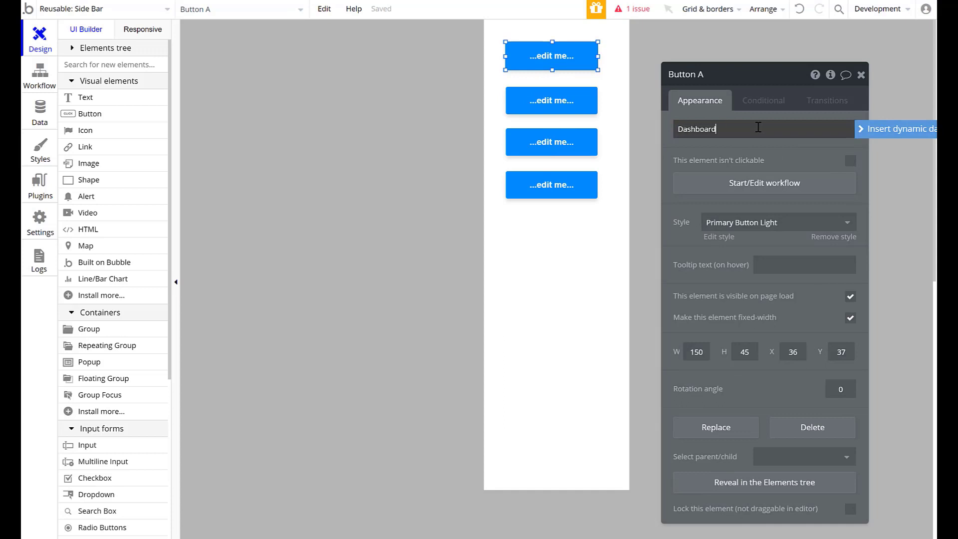
key("Return")
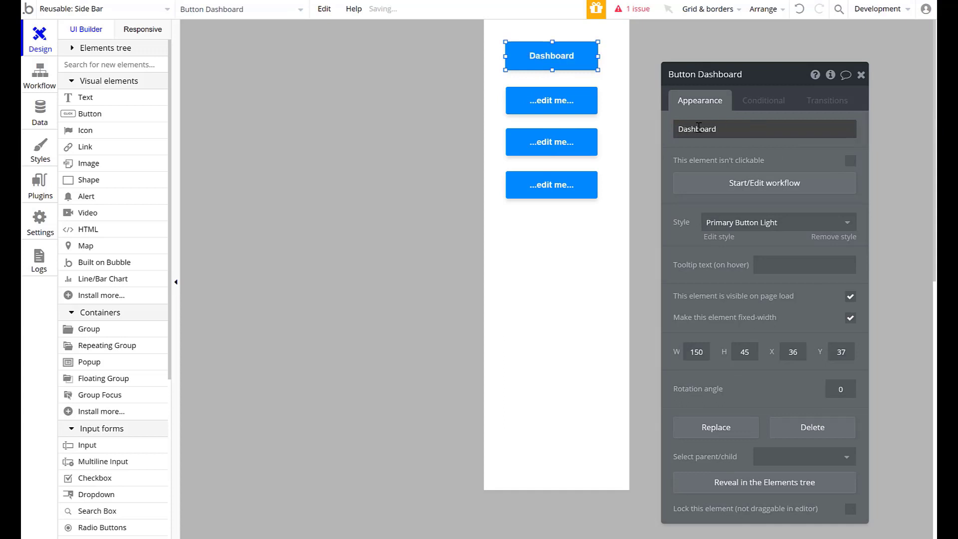
left_click(551, 100)
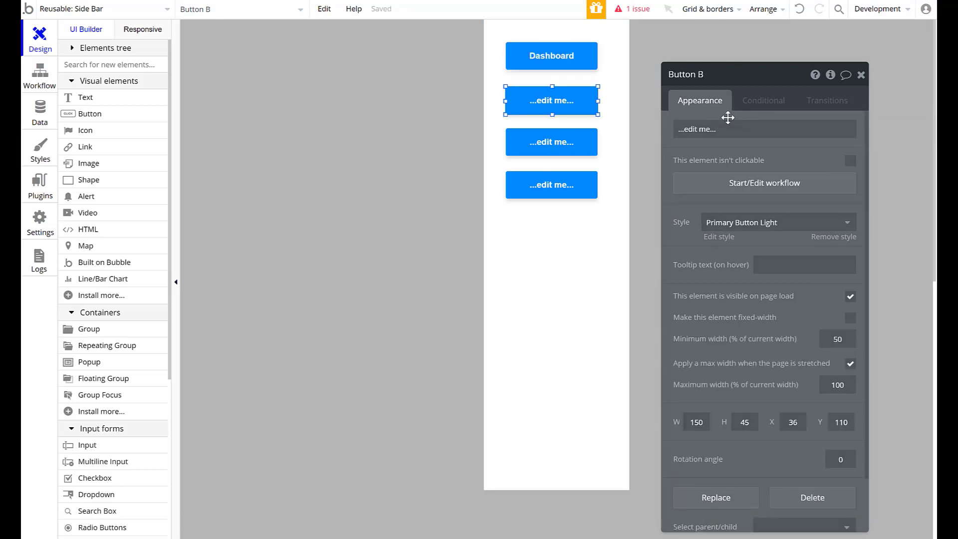
left_click(739, 131)
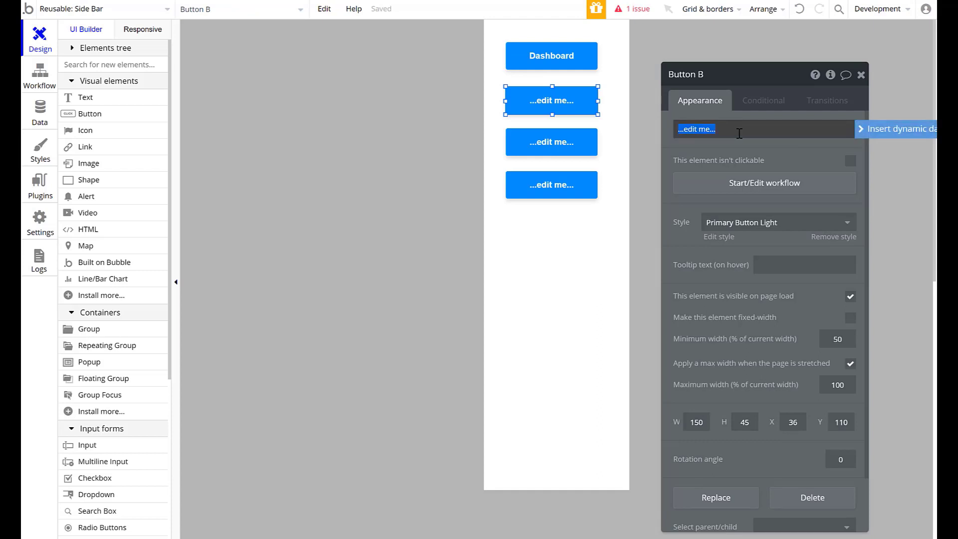
type("Enter data")
left_click(606, 293)
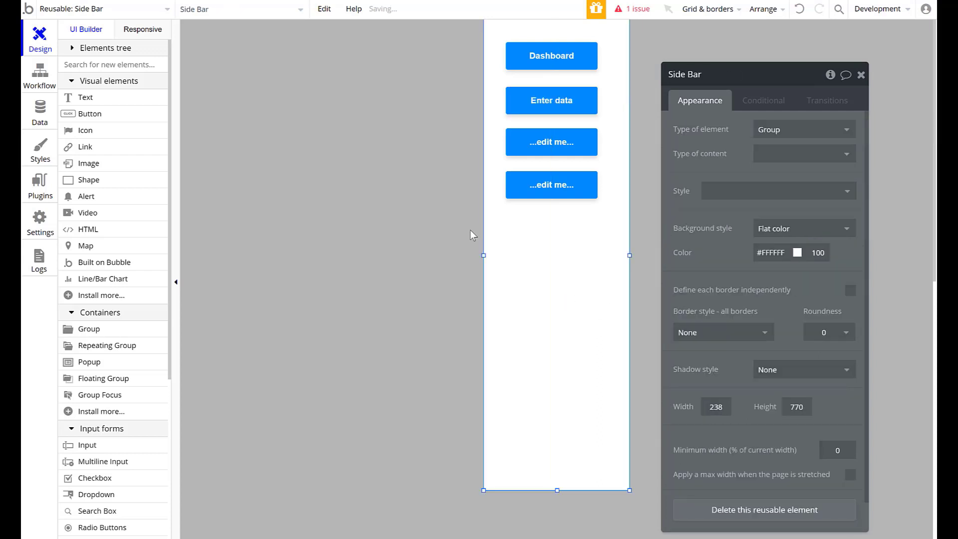
- Label the fourth button Log Out and the third button Setting, then close the property editor
left_click(551, 142)
left_click(551, 185)
left_click(786, 137)
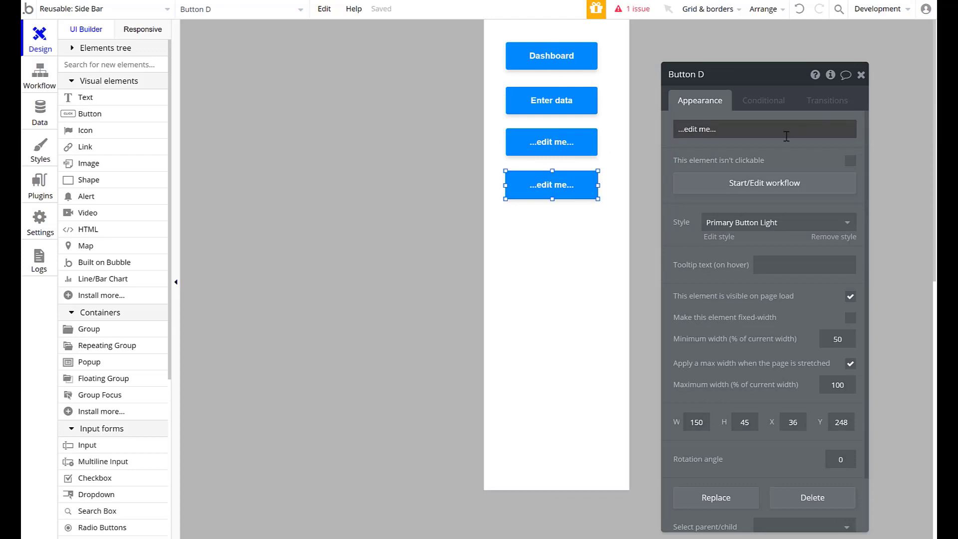
type("Log Ou")
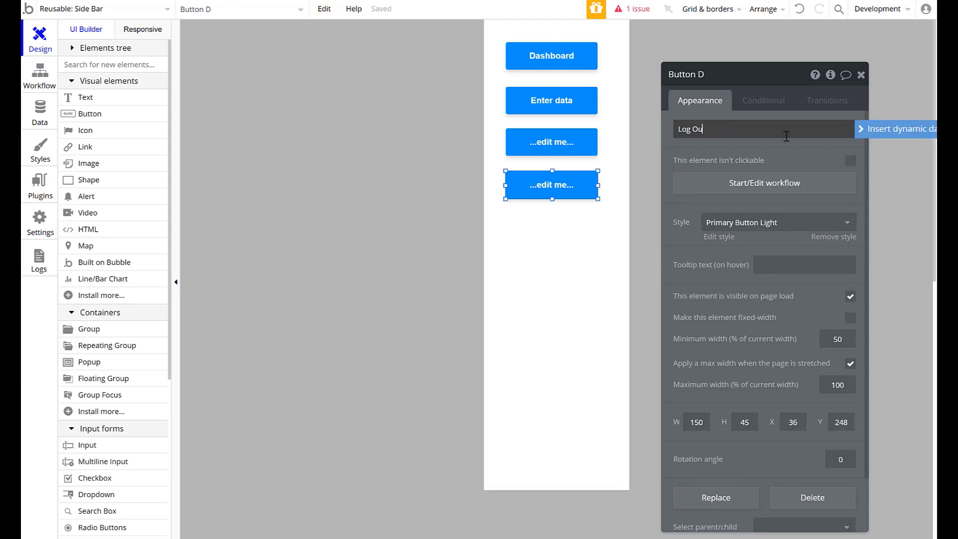
type("t")
left_click(552, 142)
left_click(739, 139)
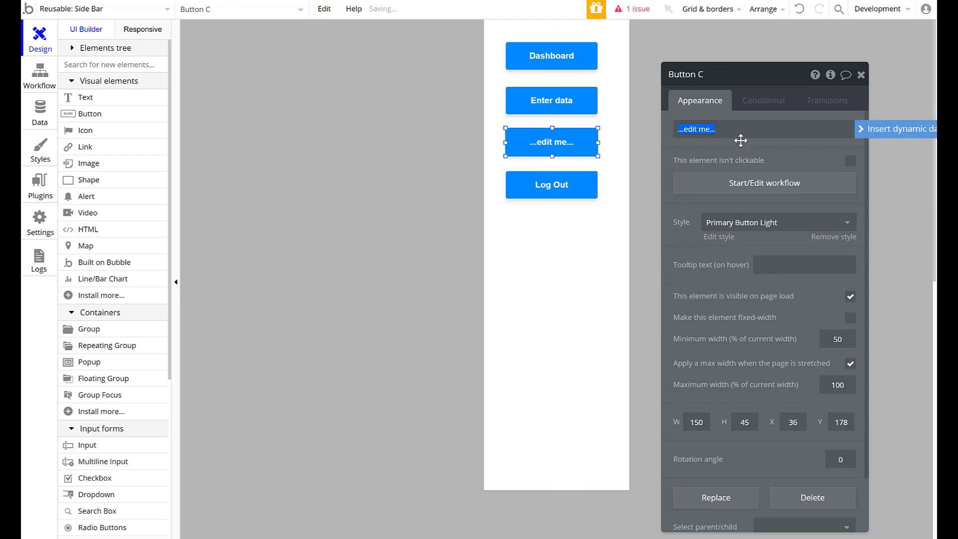
type("Setting")
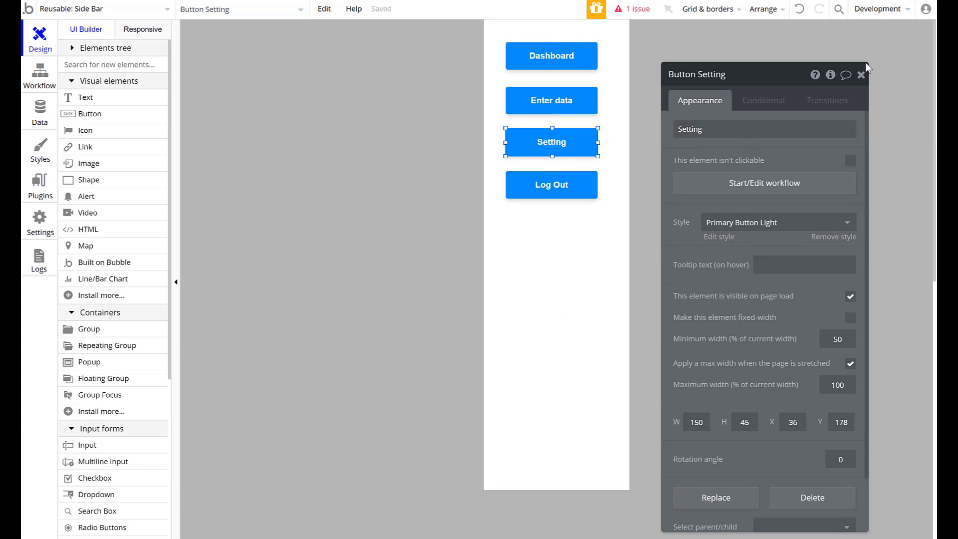
left_click(861, 75)
double_click(557, 142)
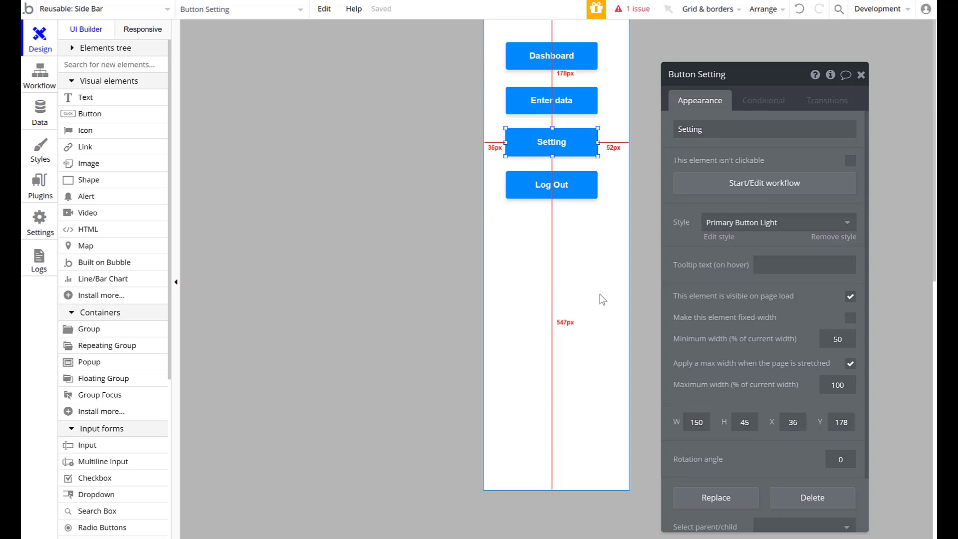
left_click(862, 75)
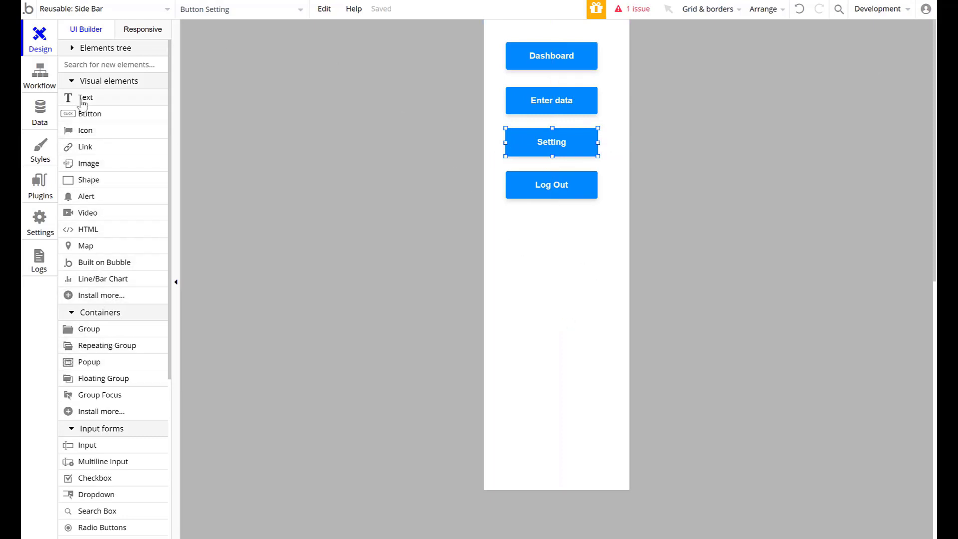
- Draw a four-row repeating group about 180 px wide and place it just below the Log Out button
left_click(104, 348)
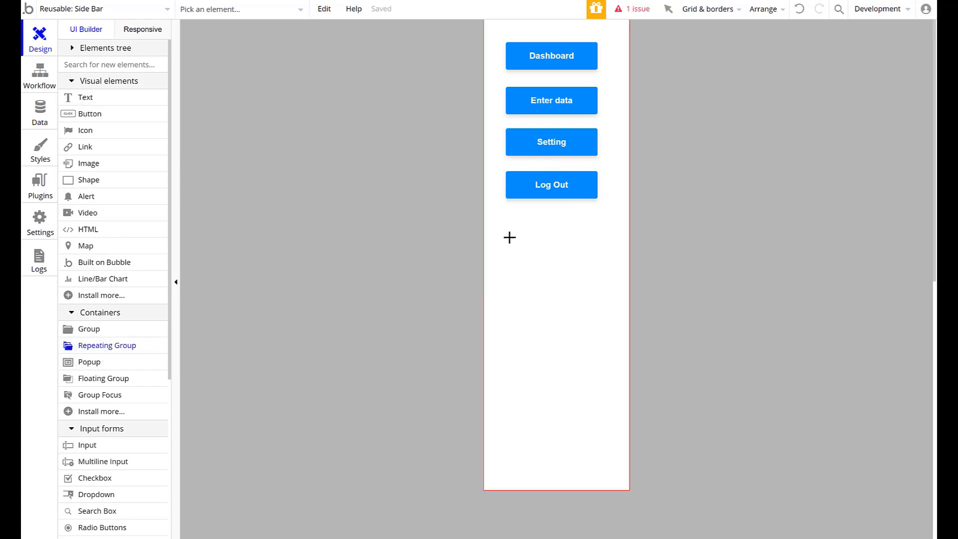
left_click_drag(501, 221, 611, 476)
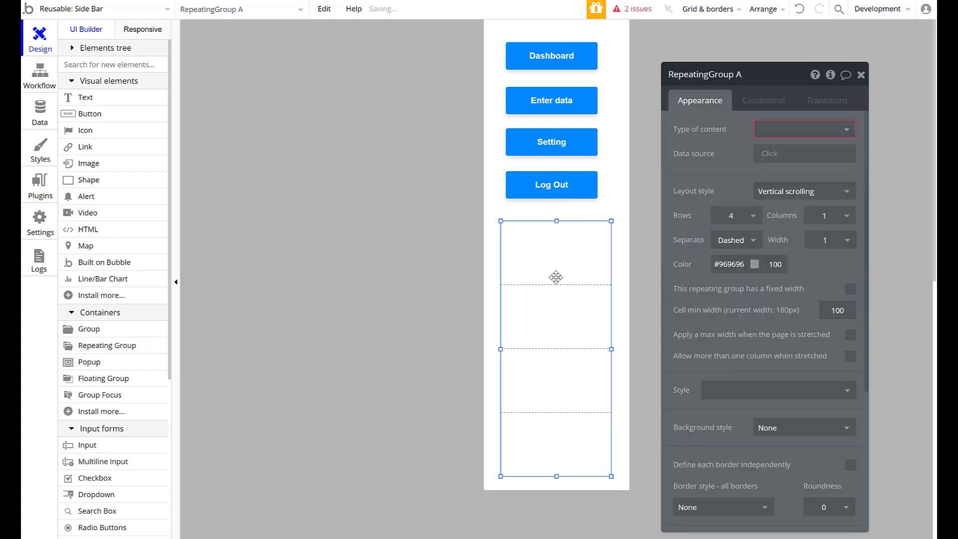
mouse_move(556, 277)
left_mouse_down()
mouse_move(567, 295)
mouse_move(554, 282)
left_mouse_up()
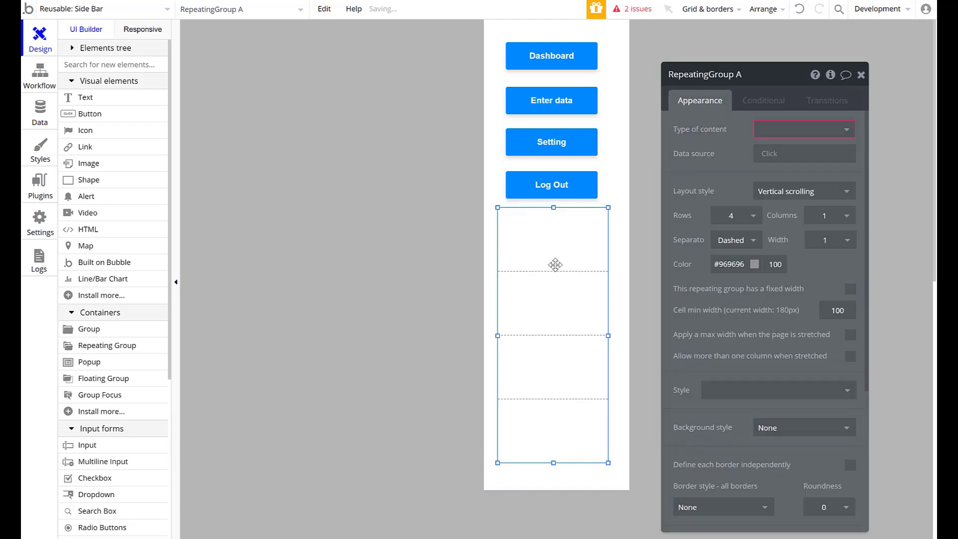
- Set the repeating group's type of content to Prospect
left_click(828, 131)
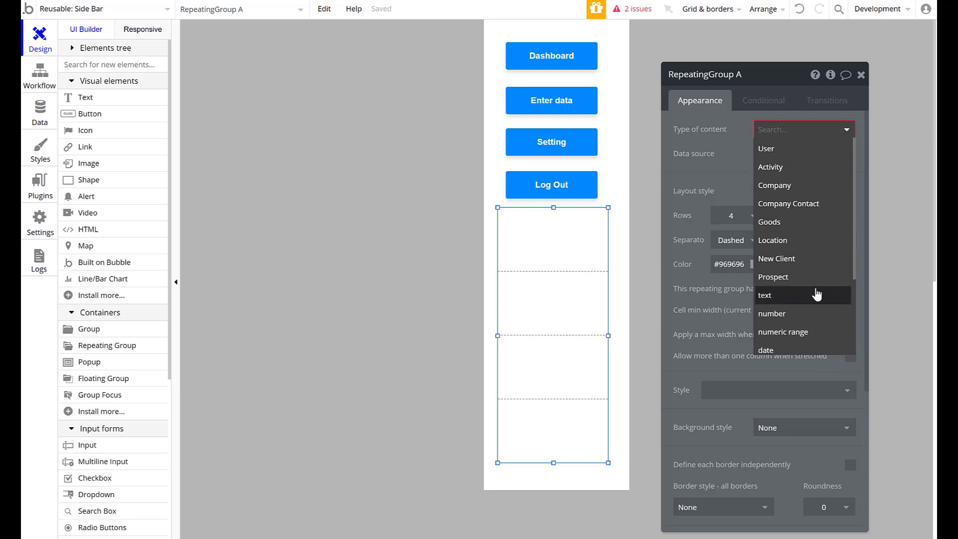
scroll(827, 186, "down", 3)
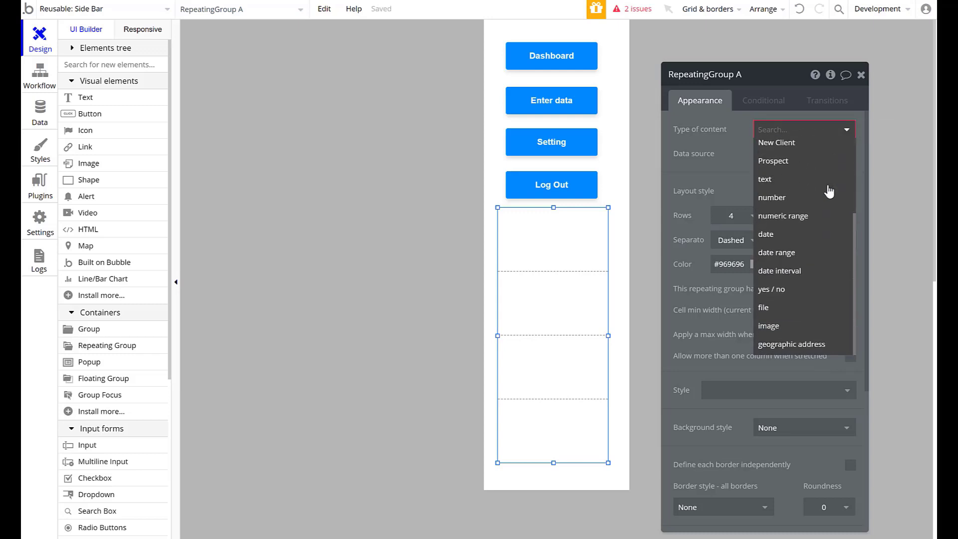
scroll(828, 188, "up", 2)
scroll(828, 189, "up", 1)
scroll(819, 205, "down", 3)
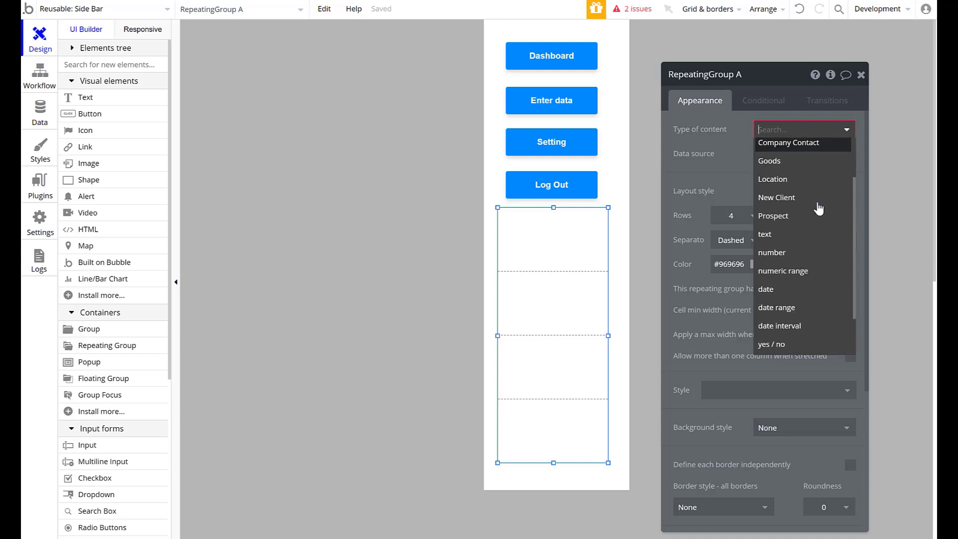
scroll(818, 207, "up", 3)
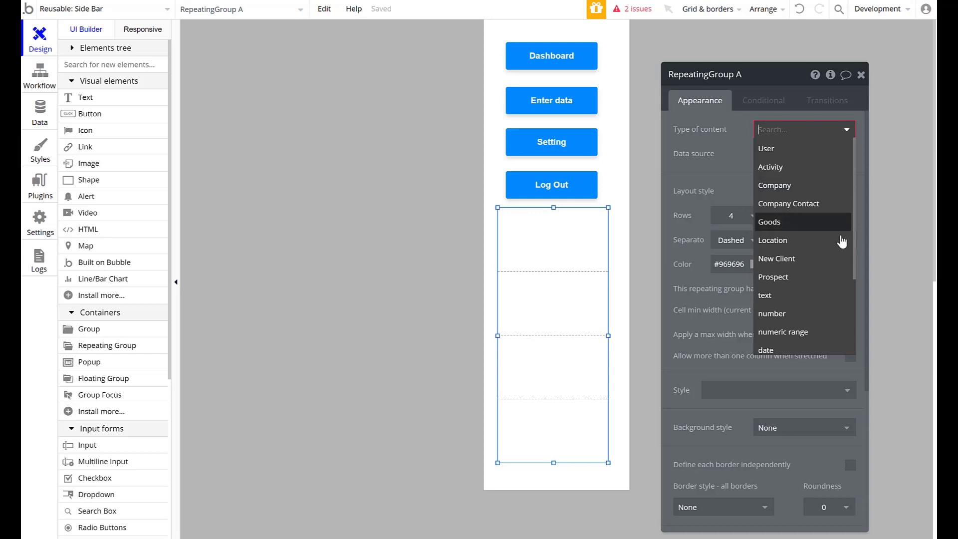
left_click(831, 278)
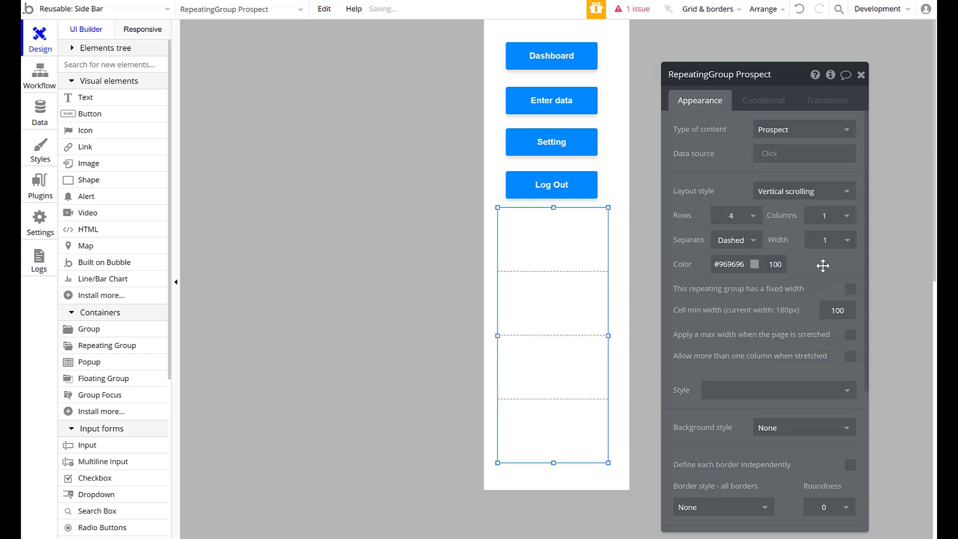
left_click(861, 75)
- Place a text element of 121 by 45 px in the repeating group's first cell and reposition the group just below the Log Out button
left_click(504, 221)
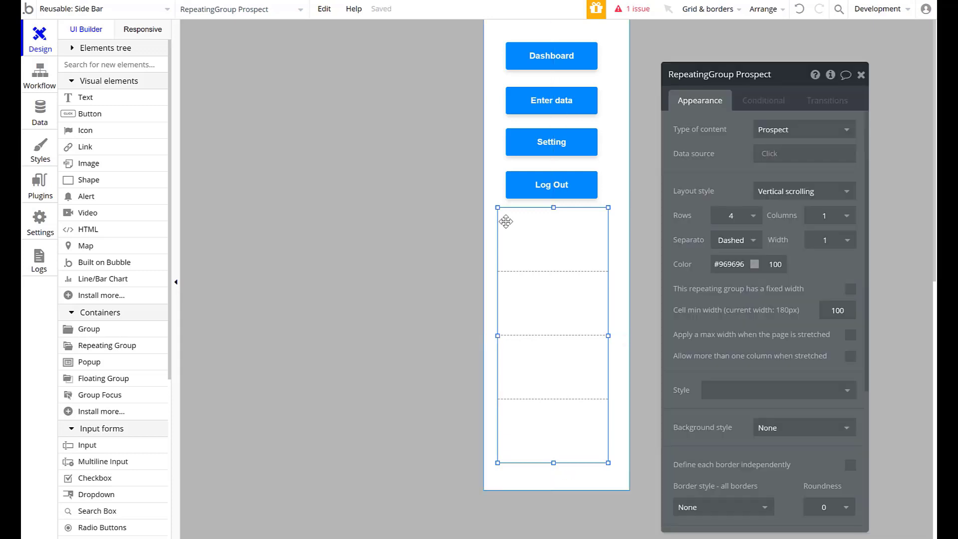
left_click_drag(79, 97, 530, 236)
left_click(608, 241)
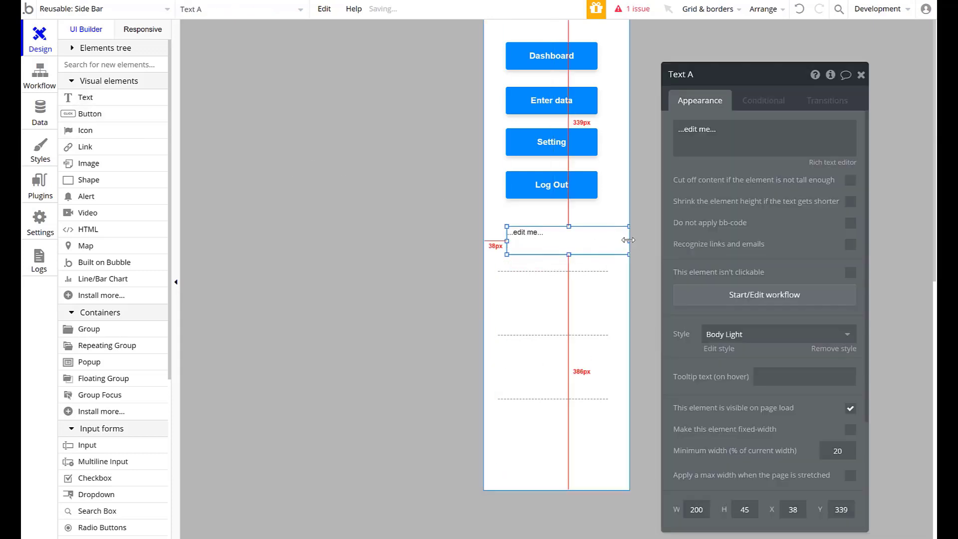
left_click_drag(608, 240, 535, 286)
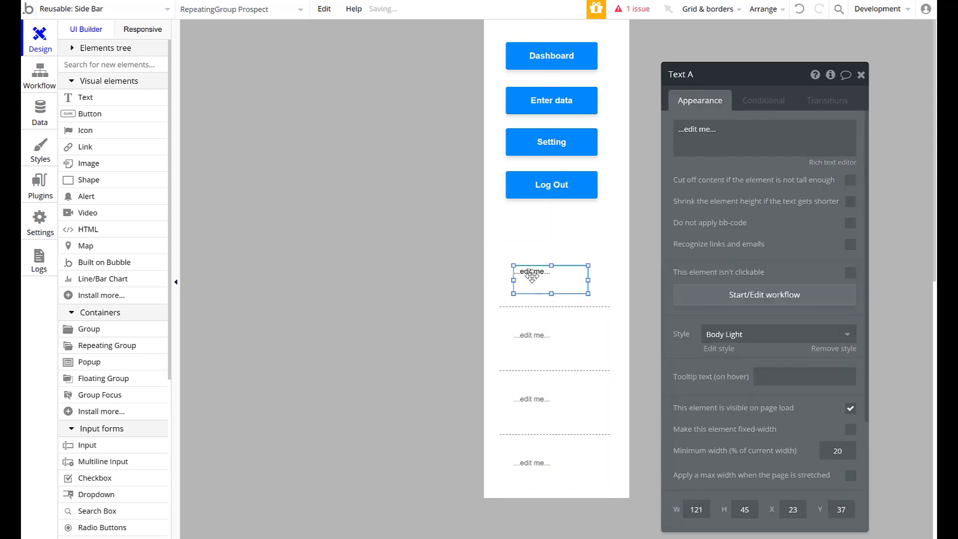
left_click_drag(578, 321, 576, 313)
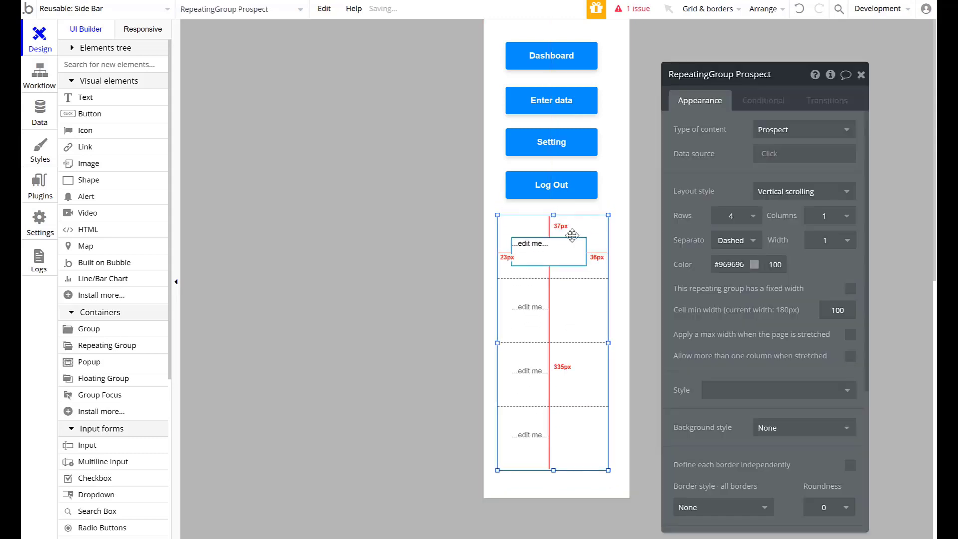
- Set the cell text to the dynamic value Current cell's Prospect's First Name and close its property editor
left_click(531, 252)
left_click(714, 132)
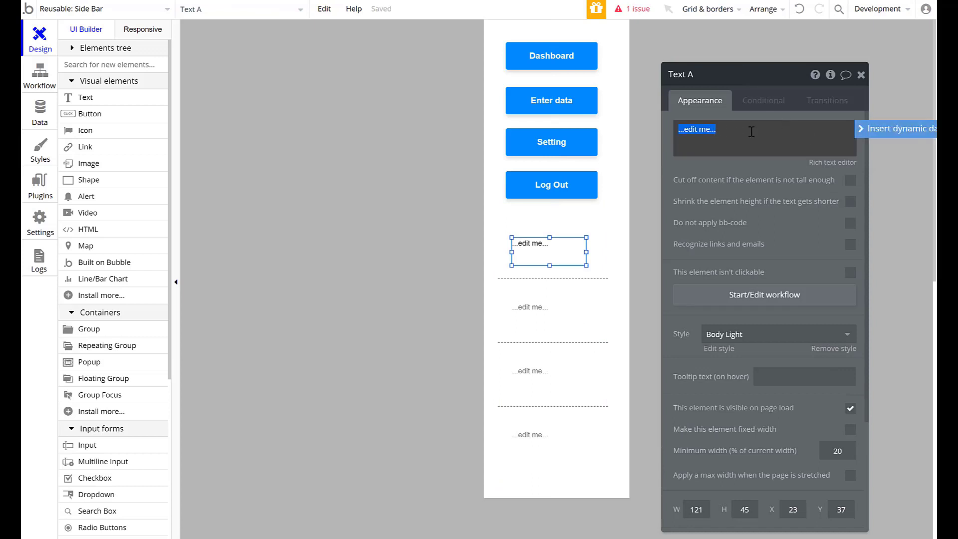
left_click(874, 131)
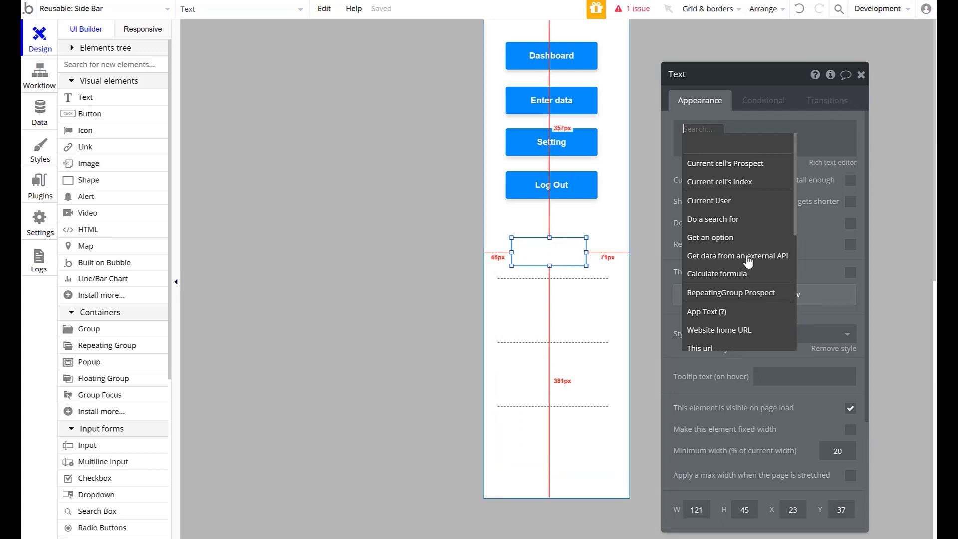
mouse_move(749, 239)
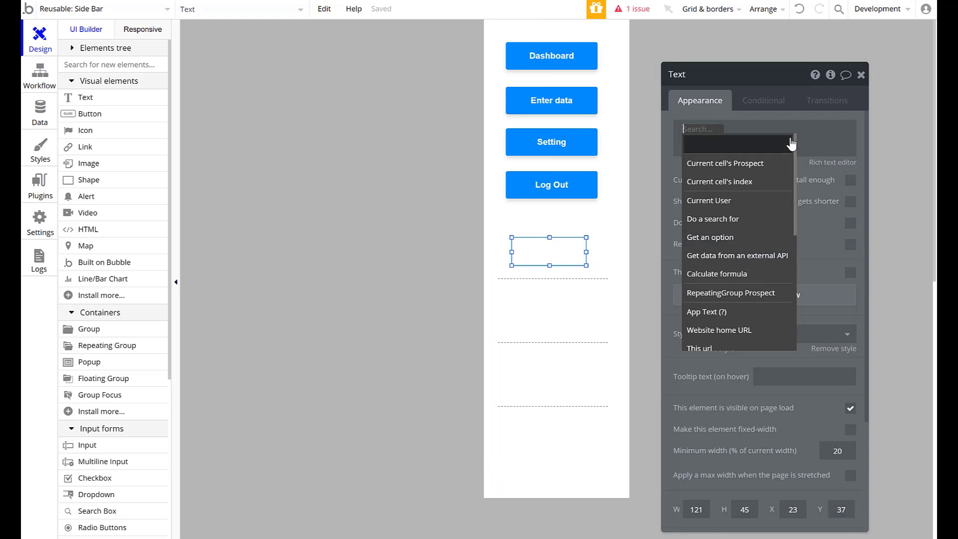
left_click(767, 163)
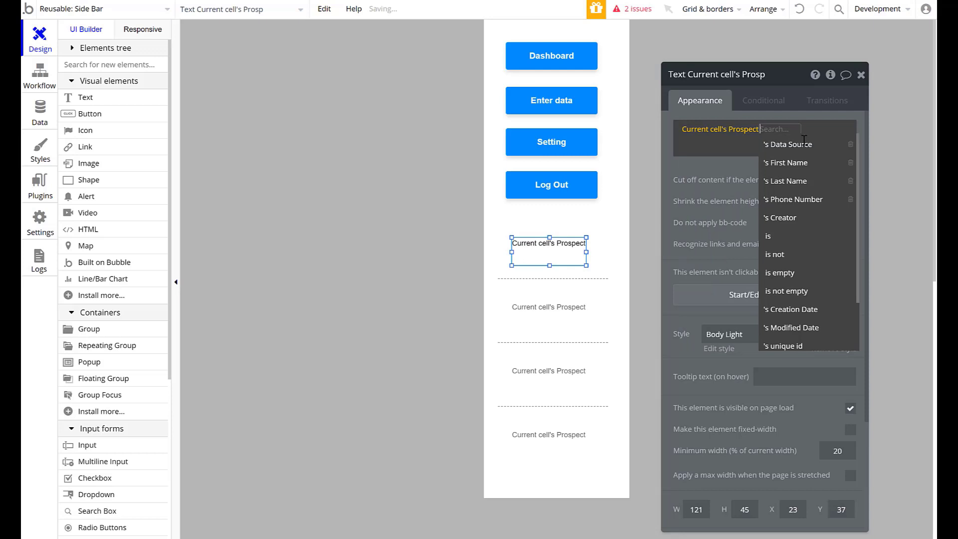
left_click(814, 167)
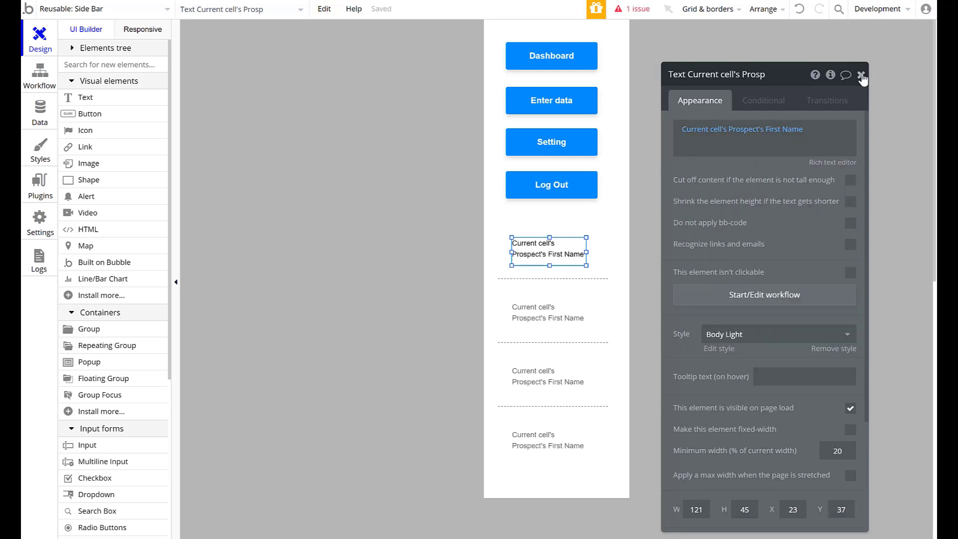
left_click(861, 76)
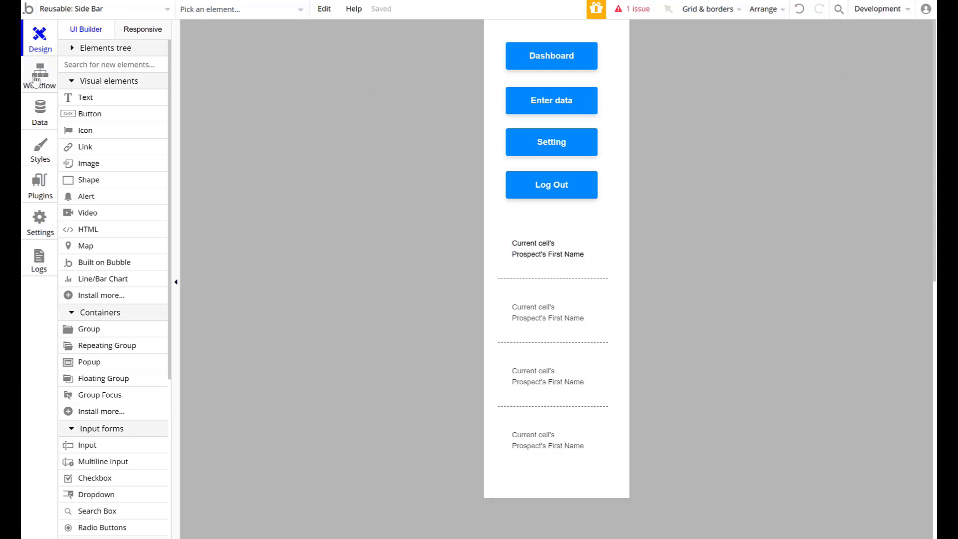
left_click(70, 11)
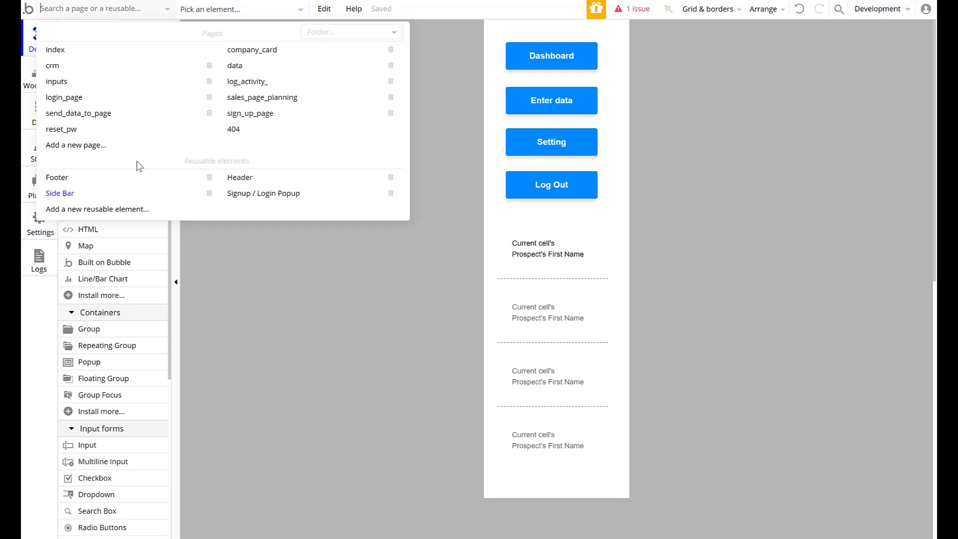
left_click(97, 185)
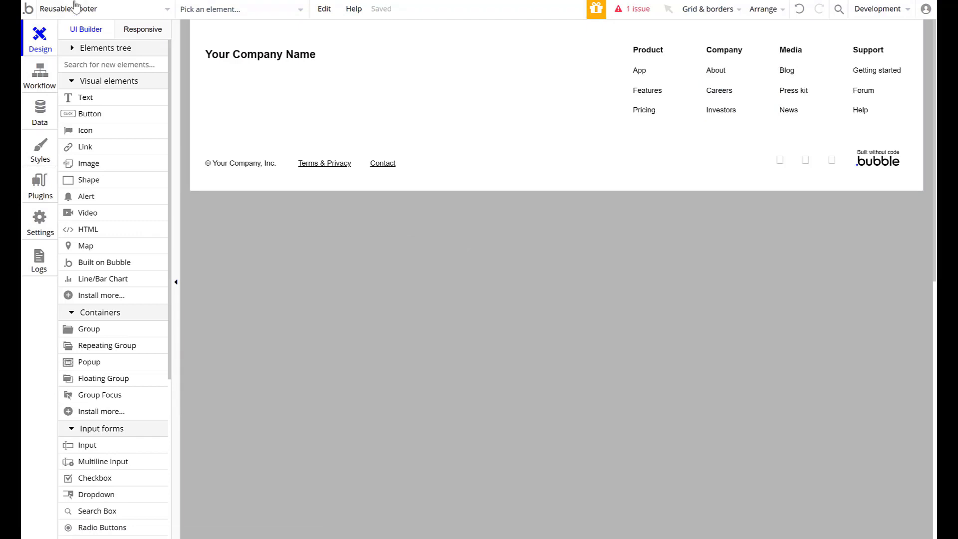
left_click(75, 6)
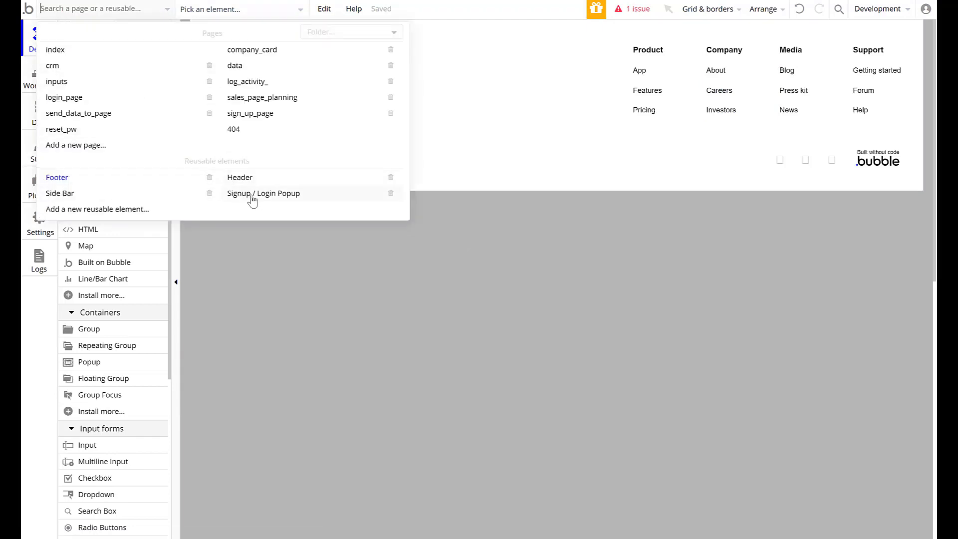
left_click(65, 196)
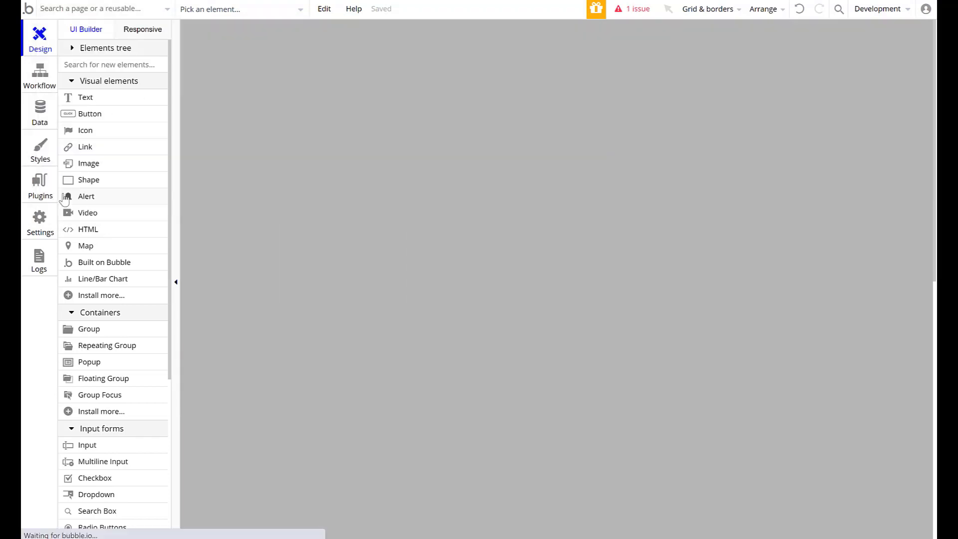
left_click(131, 11)
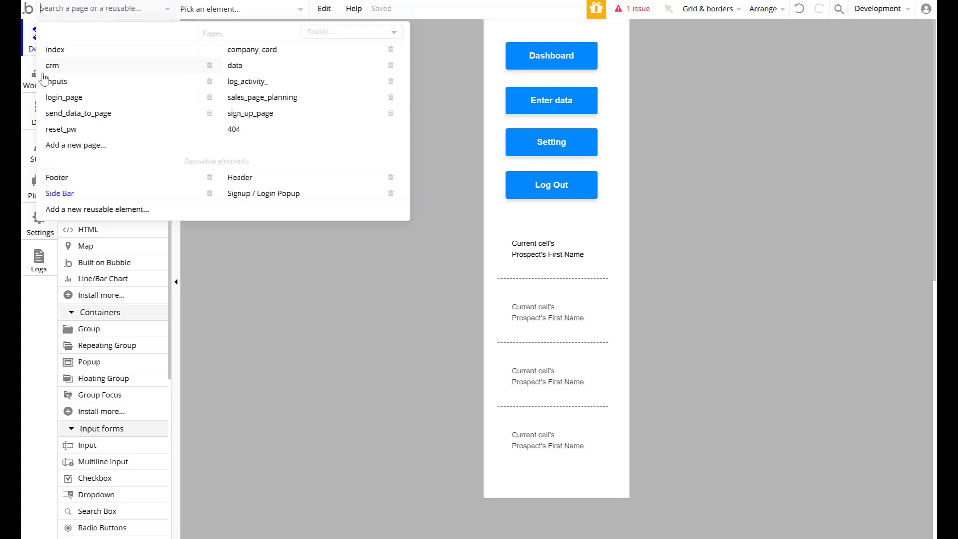
left_click(324, 9)
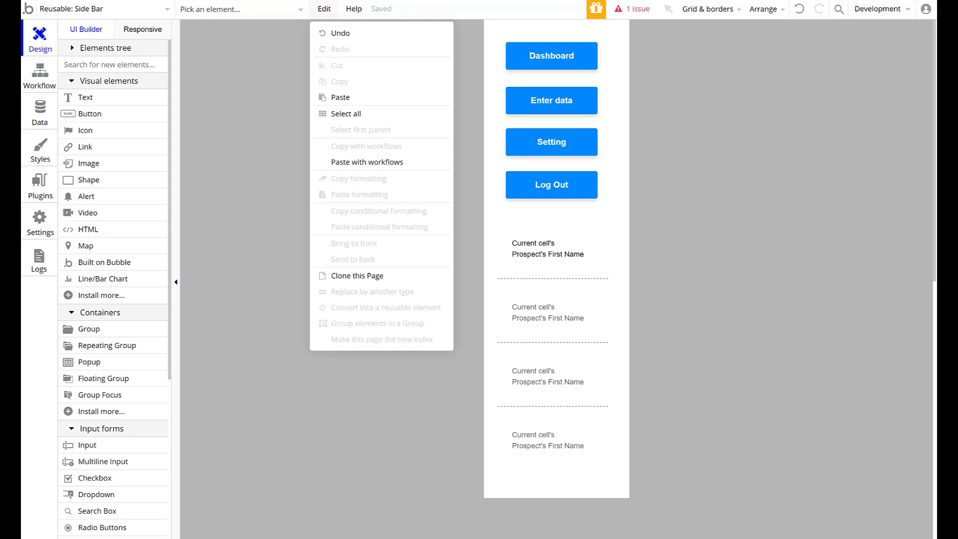
- Open the send_data_to_page page for editing
left_click(90, 8)
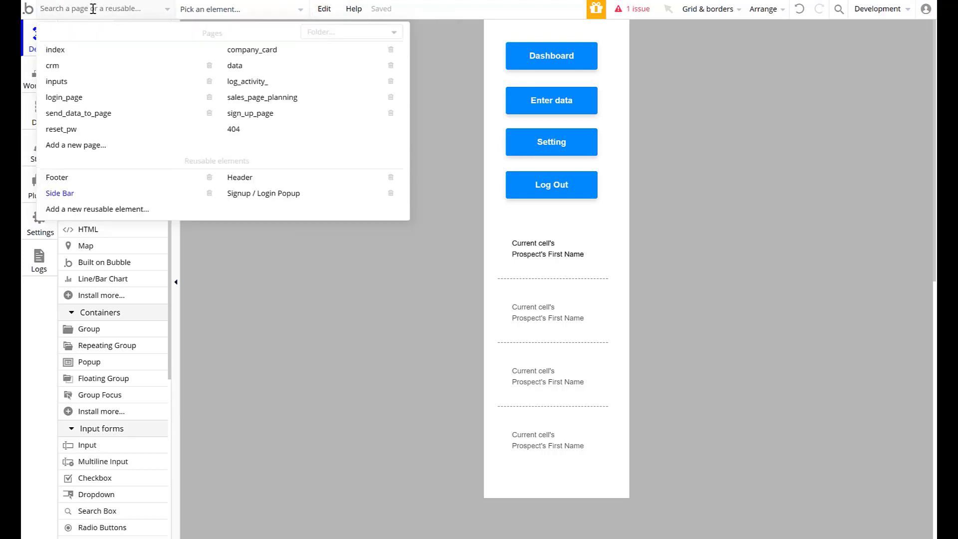
mouse_move(230, 102)
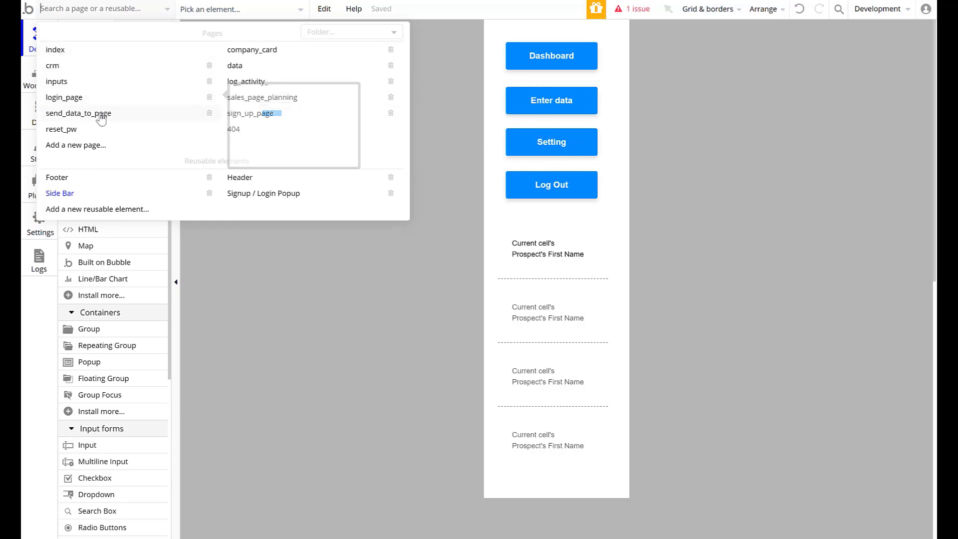
mouse_move(101, 118)
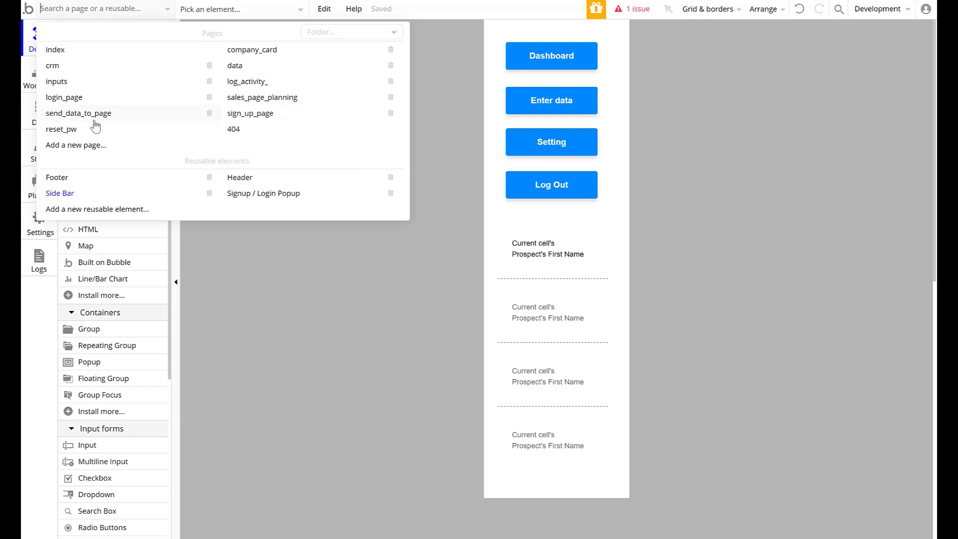
left_click(108, 120)
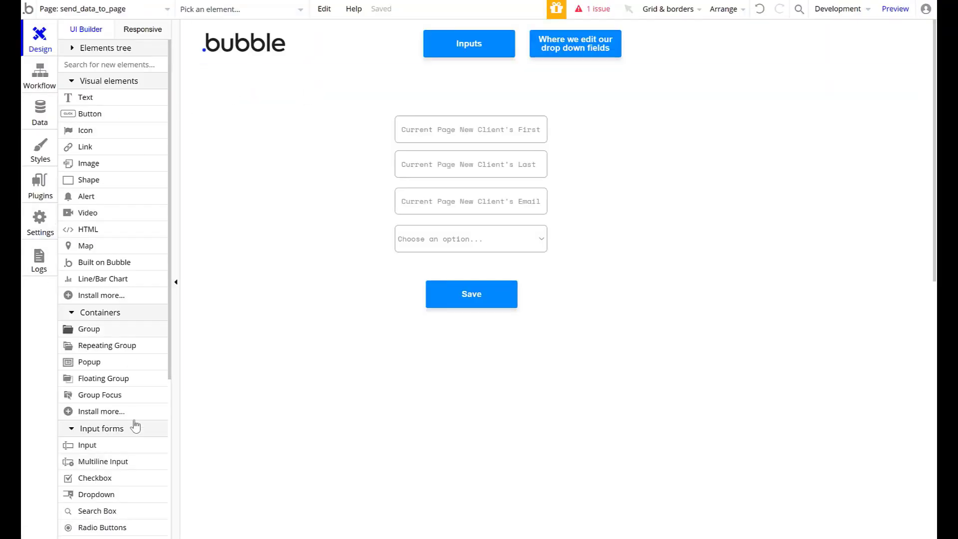
- Add the Side Bar reusable element to the page, beside the client input fields
scroll(133, 389, "down", 1)
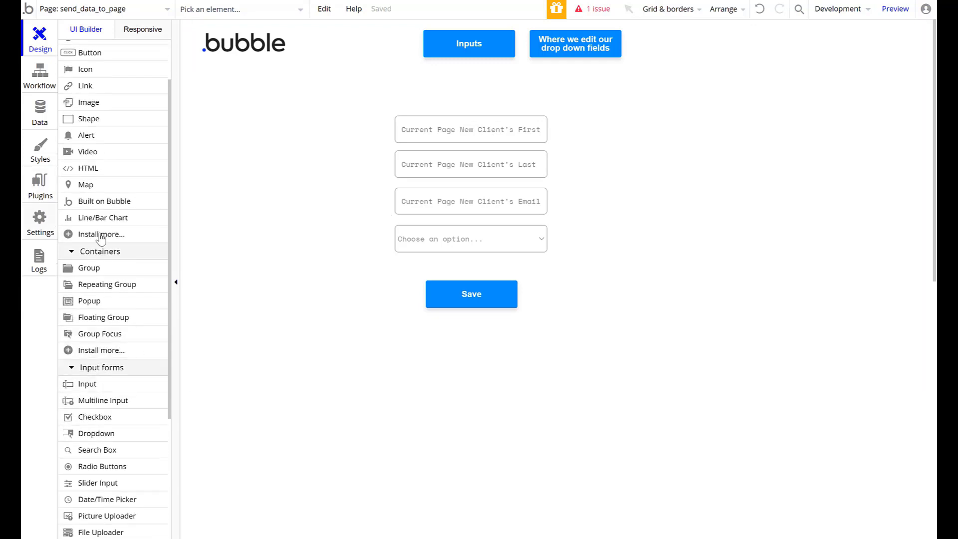
scroll(134, 254, "down", 2)
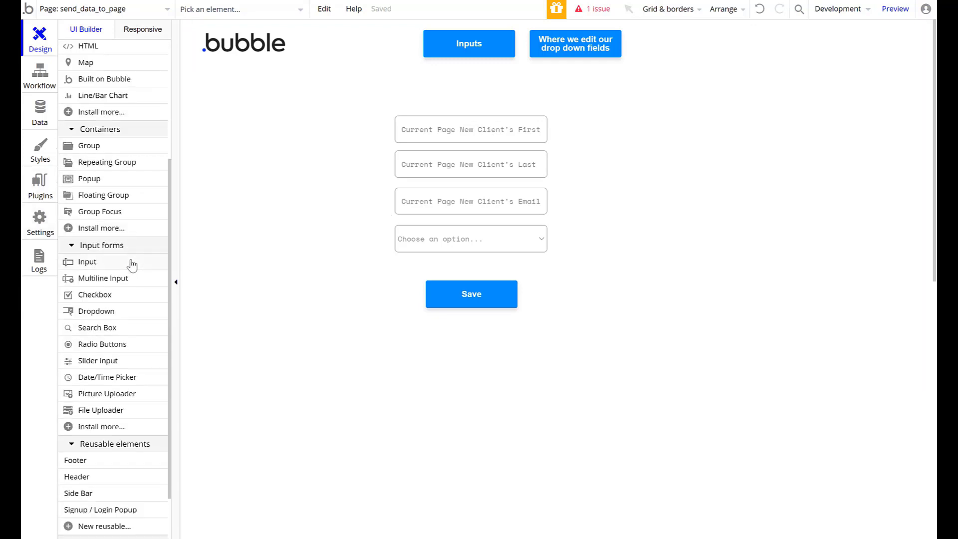
scroll(132, 262, "down", 2)
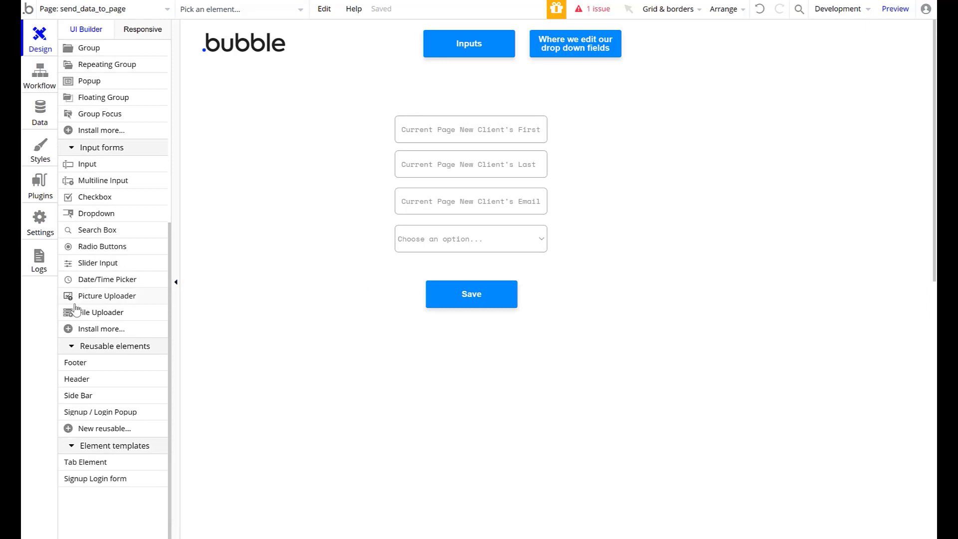
scroll(129, 405, "up", 2)
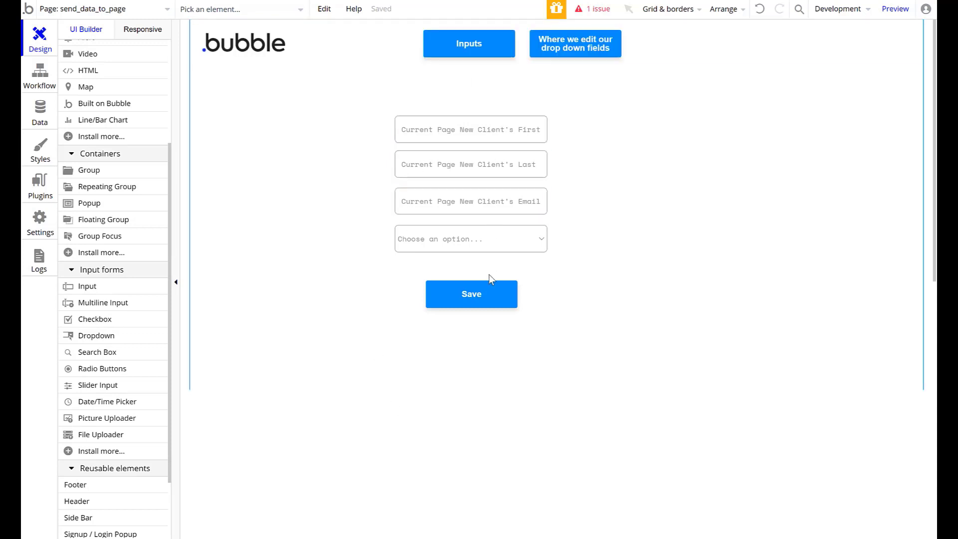
scroll(399, 306, "down", 1)
scroll(96, 321, "down", 1)
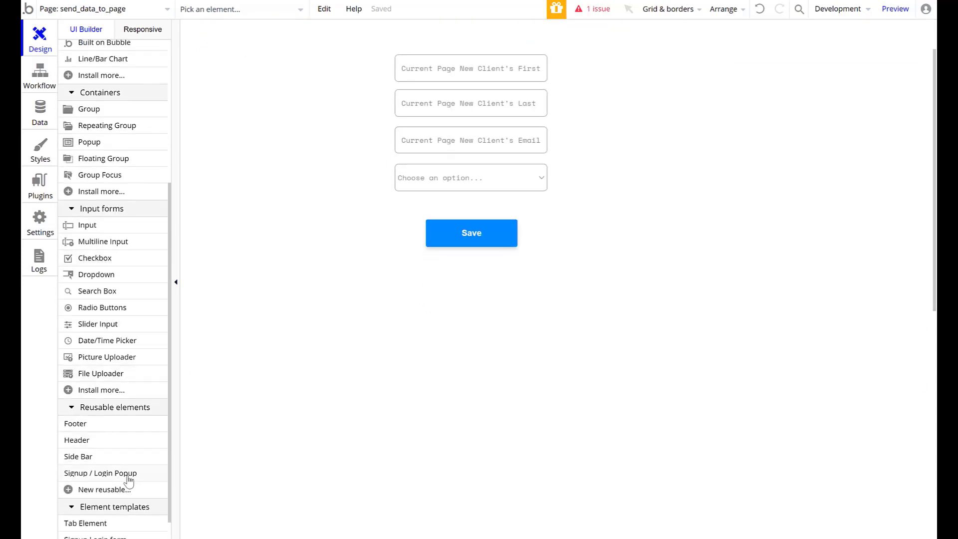
left_click(90, 462)
left_click(258, 86)
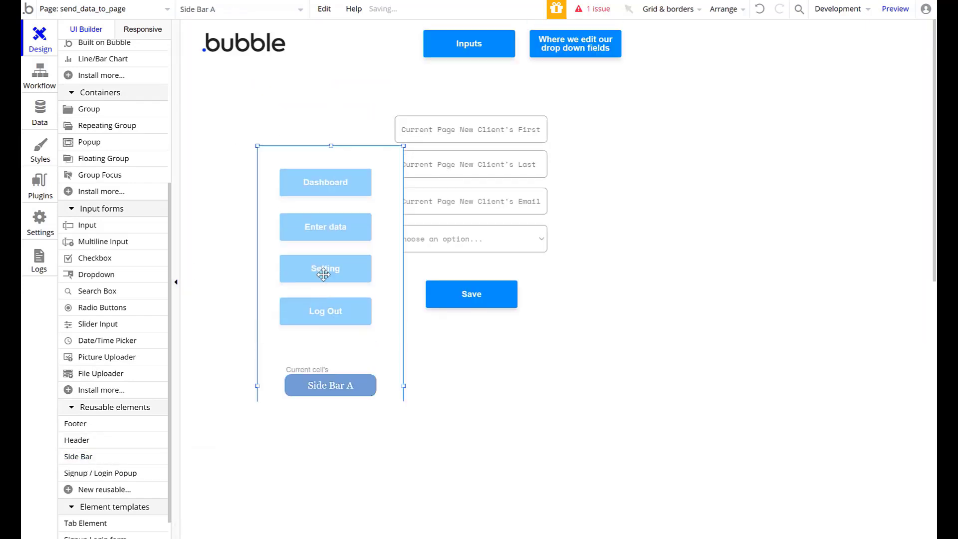
- Move the Side Bar flush into the page's top-left corner, then preview the page
left_click_drag(307, 276, 288, 241)
left_click(382, 330)
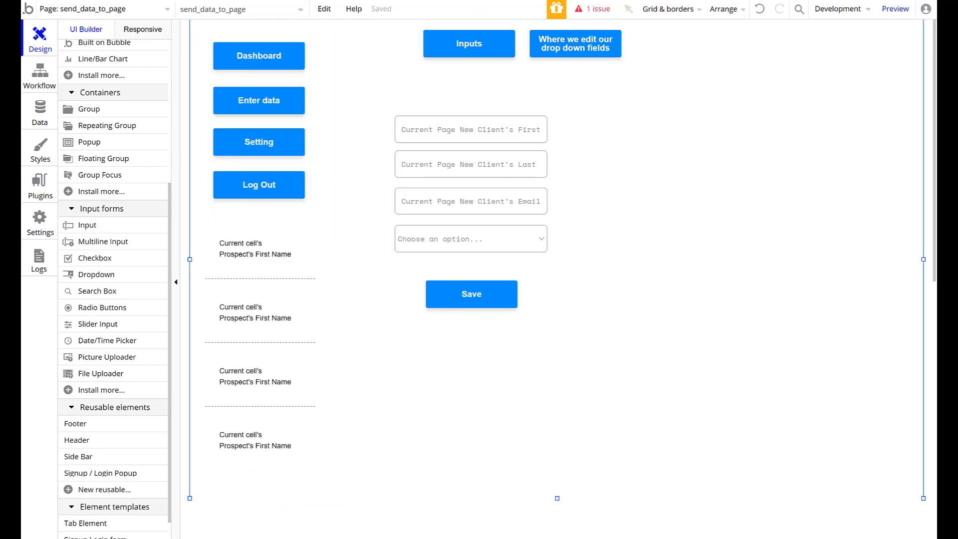
left_click(265, 409)
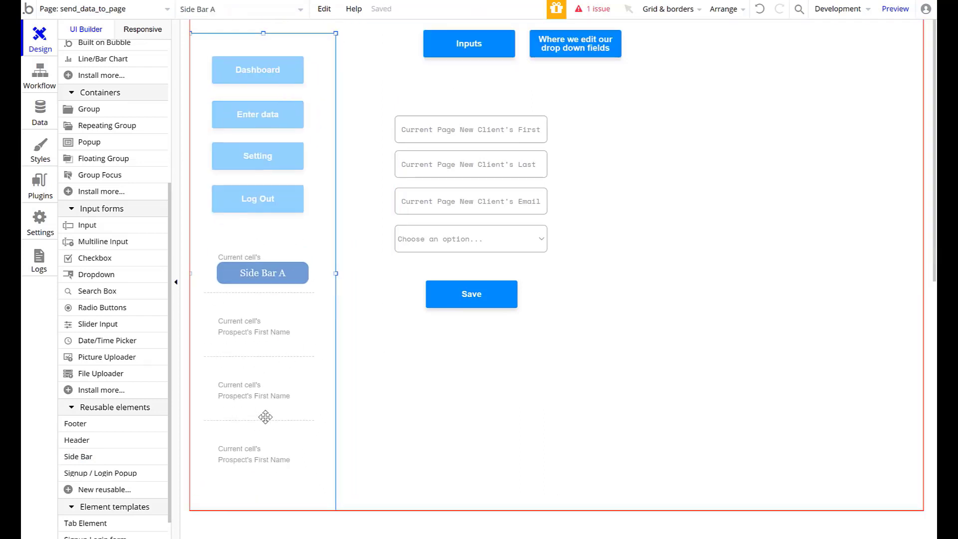
left_click(632, 392)
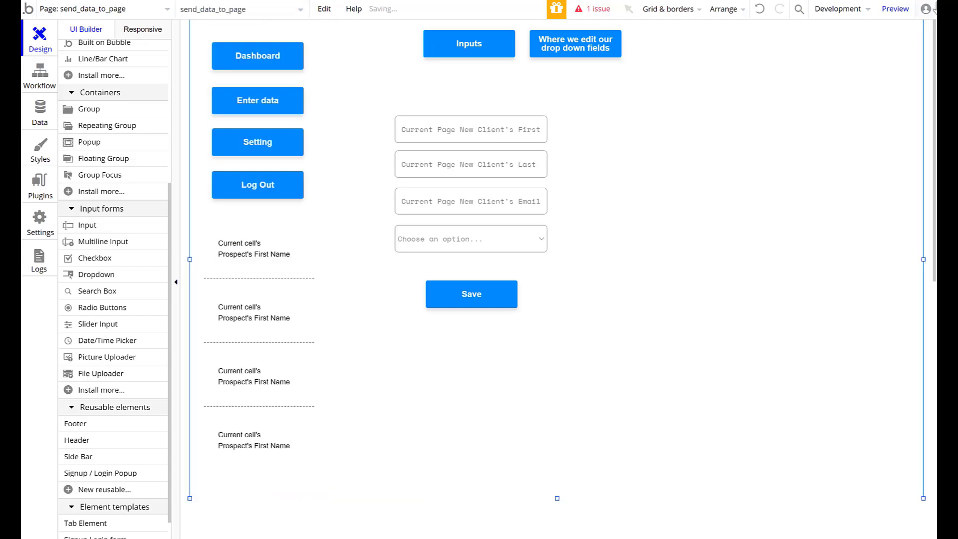
left_click(898, 8)
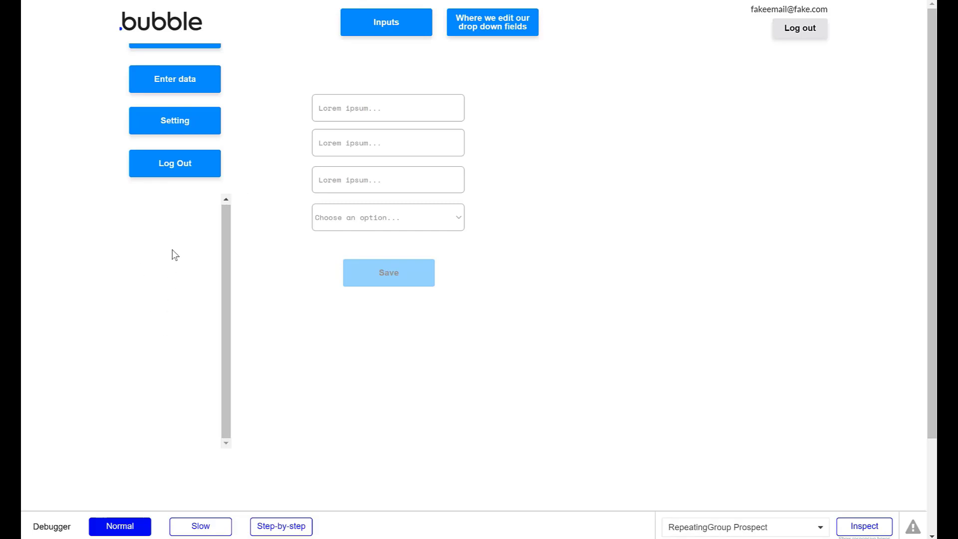
- Follow the header logo to the app's welcome page in the preview, and return to the form page
left_click(160, 20)
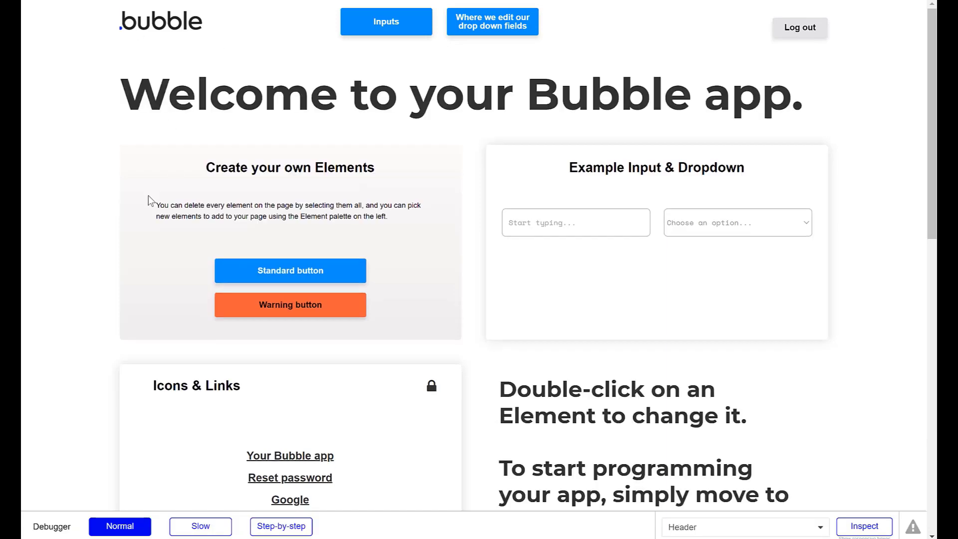
left_click(129, 35)
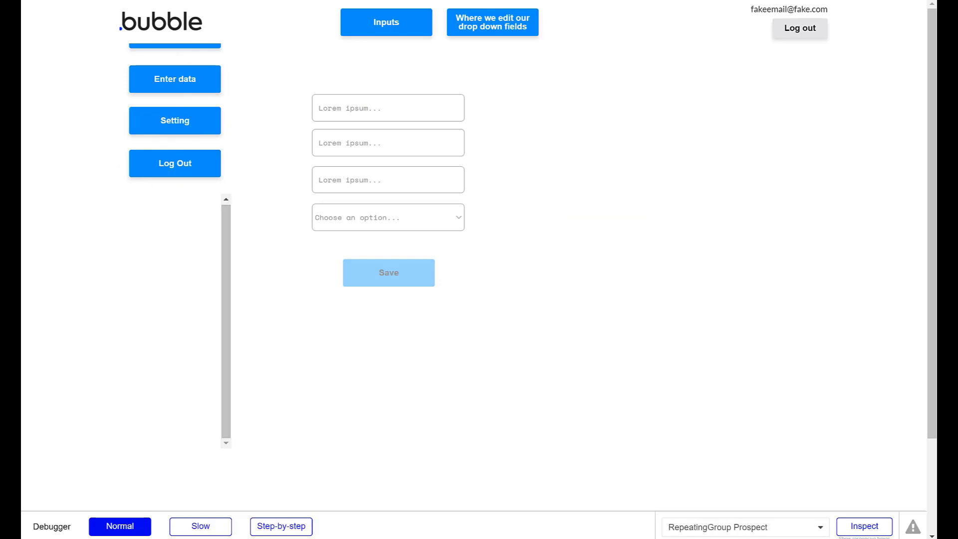
- Back in the page editor, move the Side Bar down to about 74 px from the page top, just below the header logo, and deselect it
key("ctrl+shift+Tab")
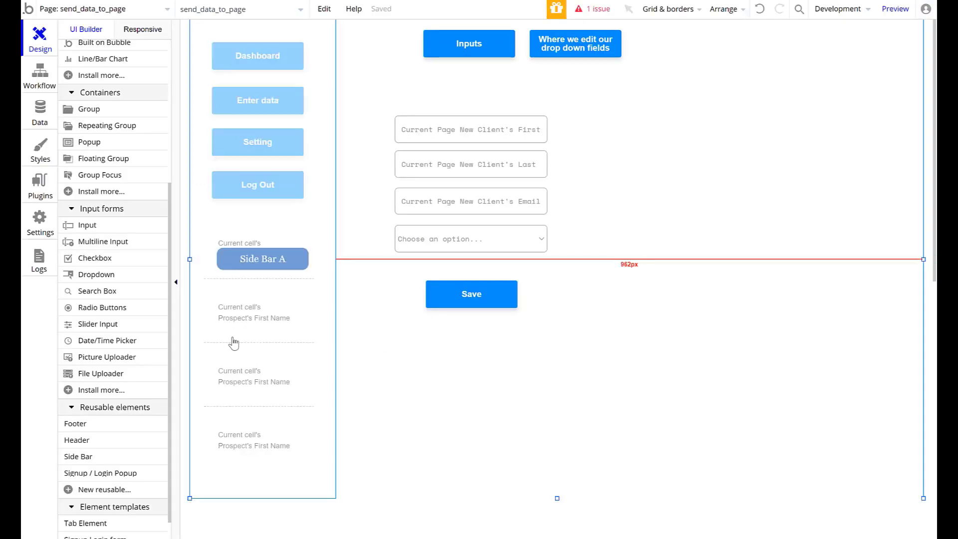
left_click(310, 116)
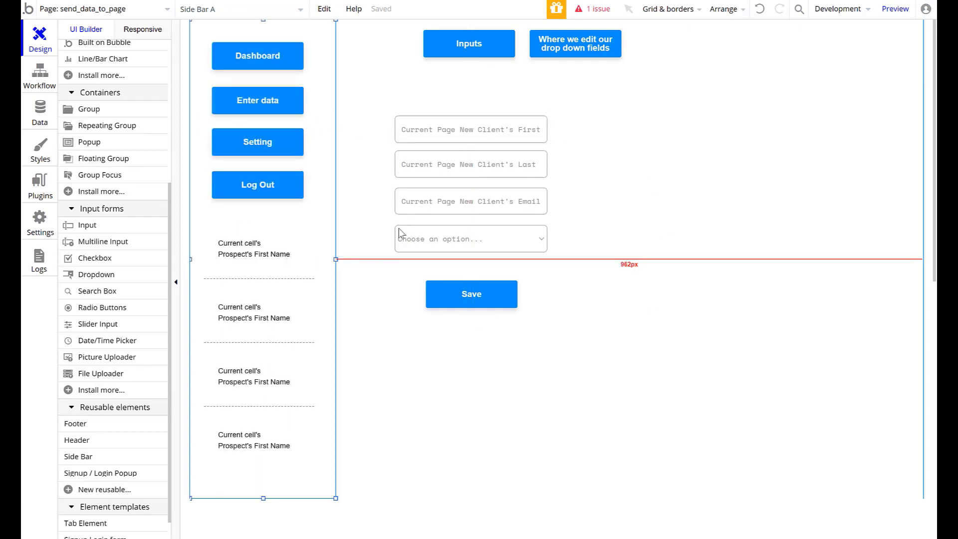
left_click_drag(306, 149, 303, 193)
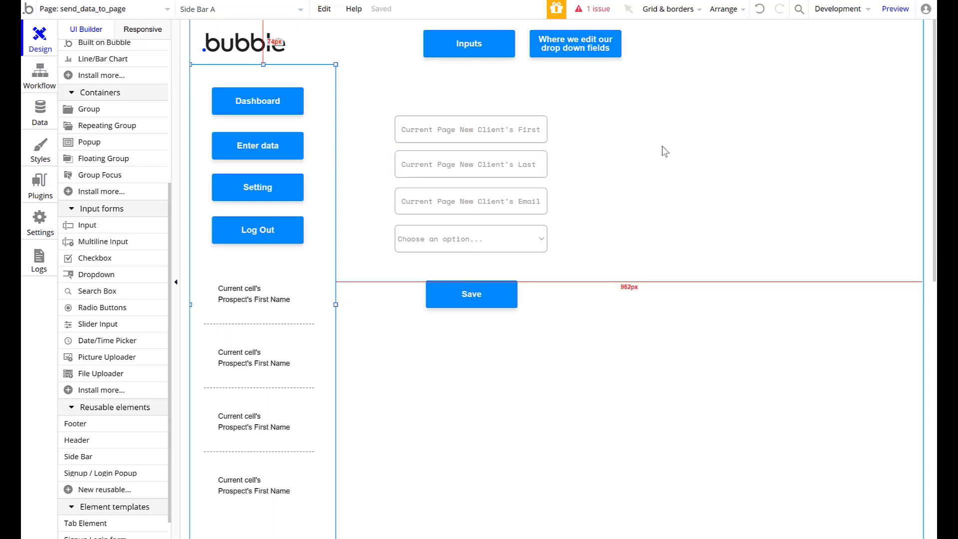
left_click(350, 311)
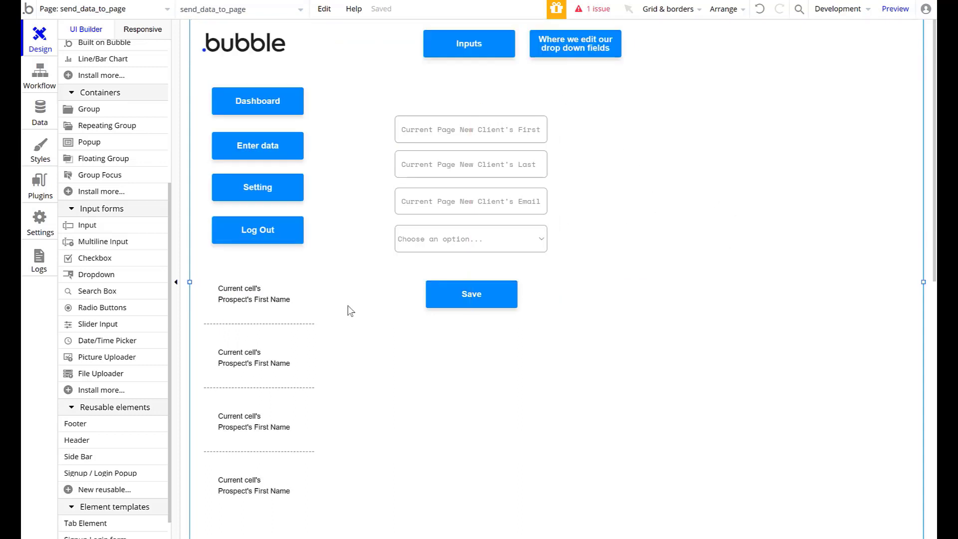